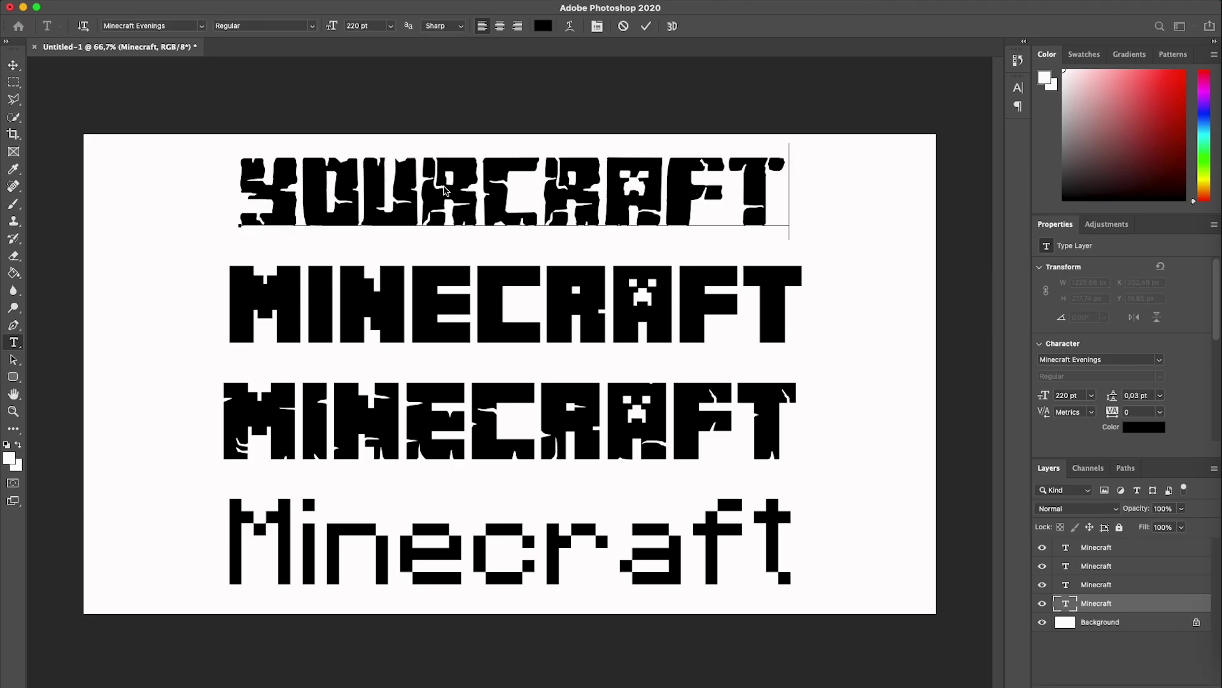
- Retype the second, third and bottom Minecraft sample lines as YOURCRAFT
double_click(517, 304)
type("YOURCRAFT")
double_click(383, 427)
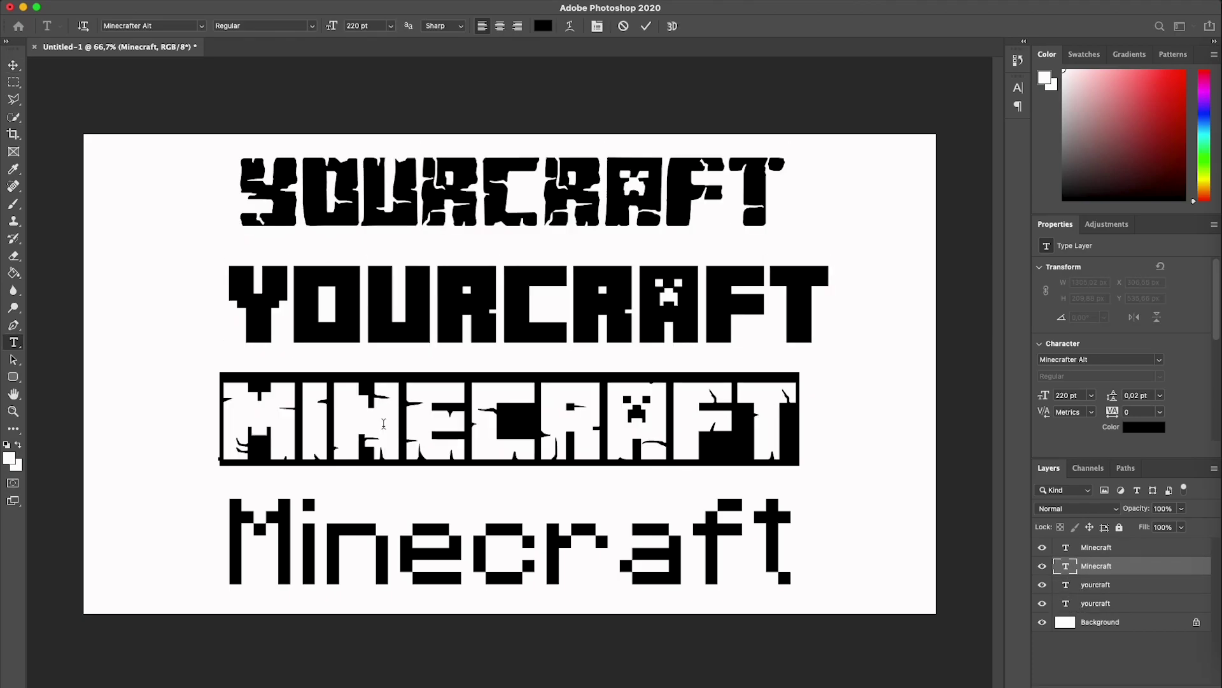
type("YOURCRAFT")
double_click(414, 517)
type("Your")
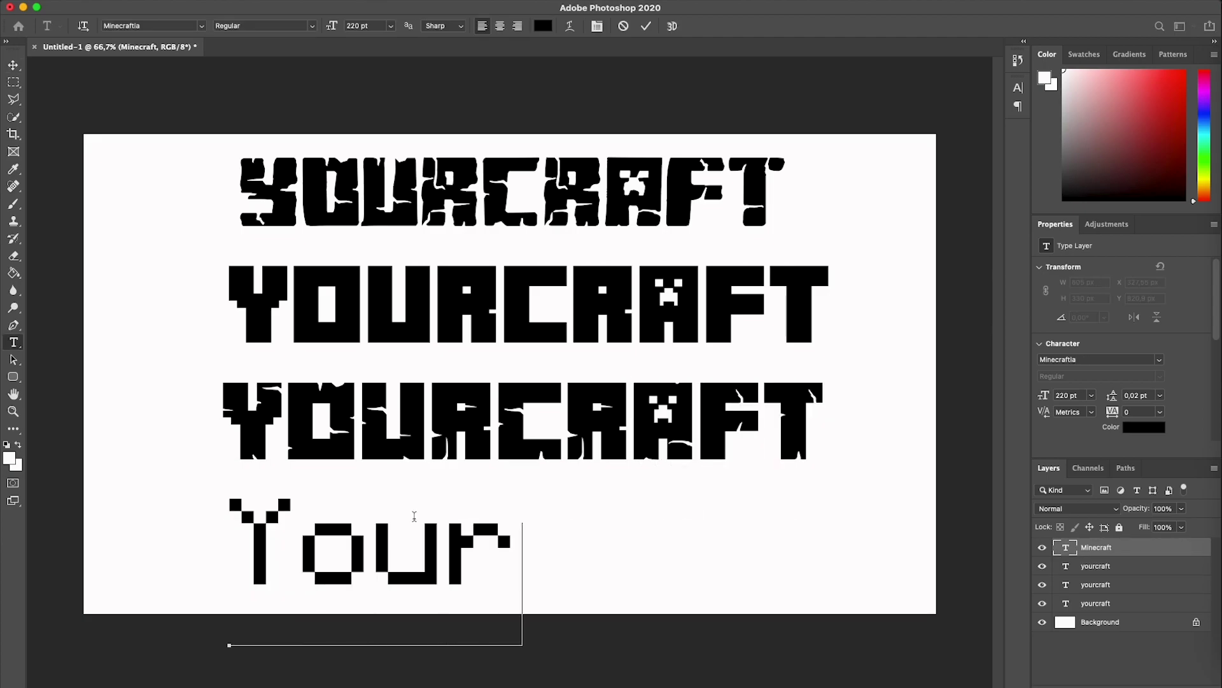
type("craft")
- Rewrite all four sample lines as HELLO and Hello
double_click(380, 179)
type("HELL")
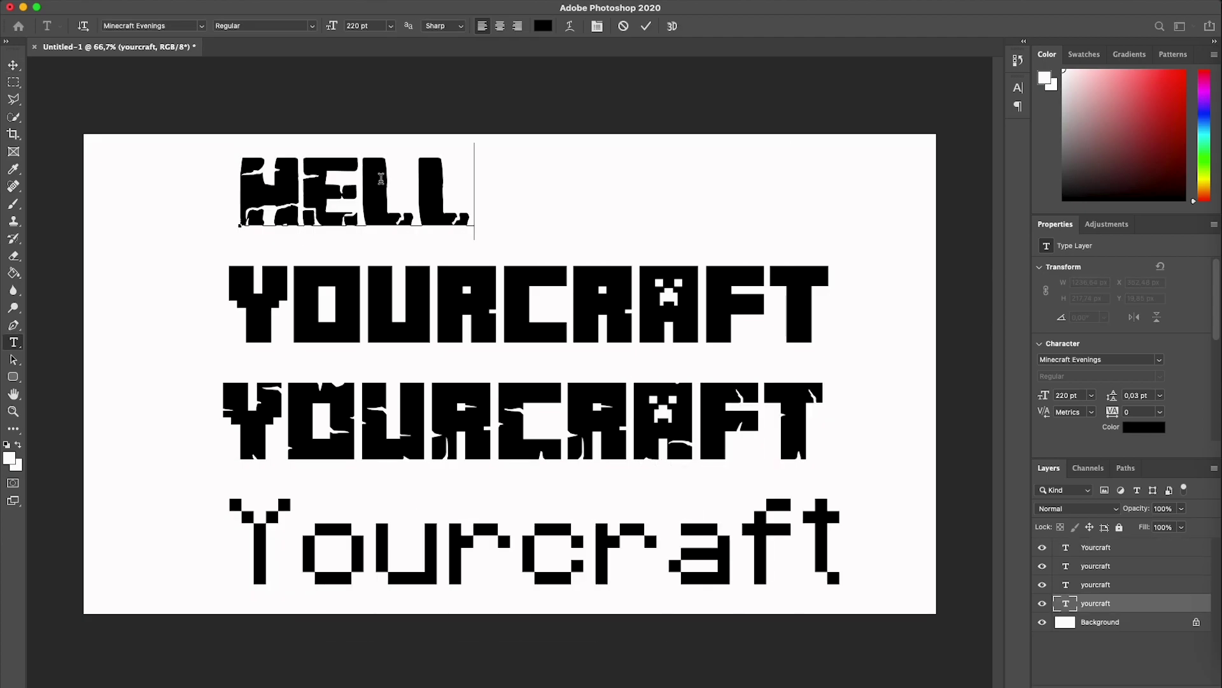
type("O")
double_click(526, 303)
type("HELLO")
double_click(417, 398)
type("H")
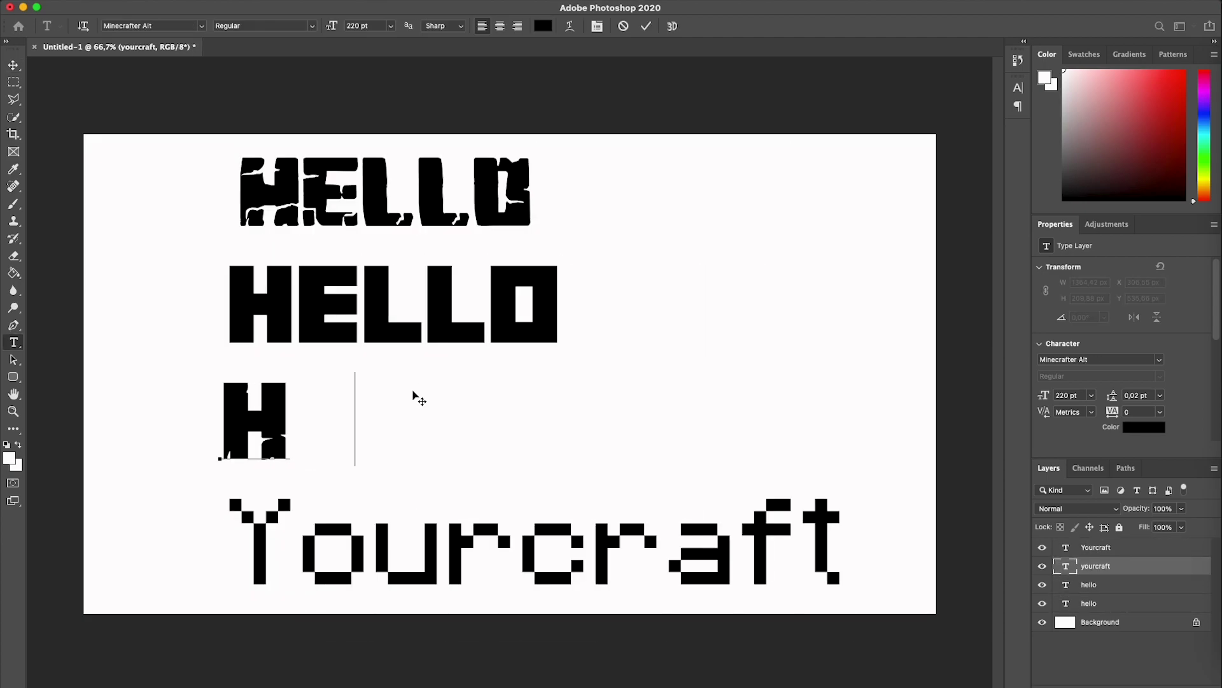
type("ELLO")
double_click(487, 554)
type("Hello")
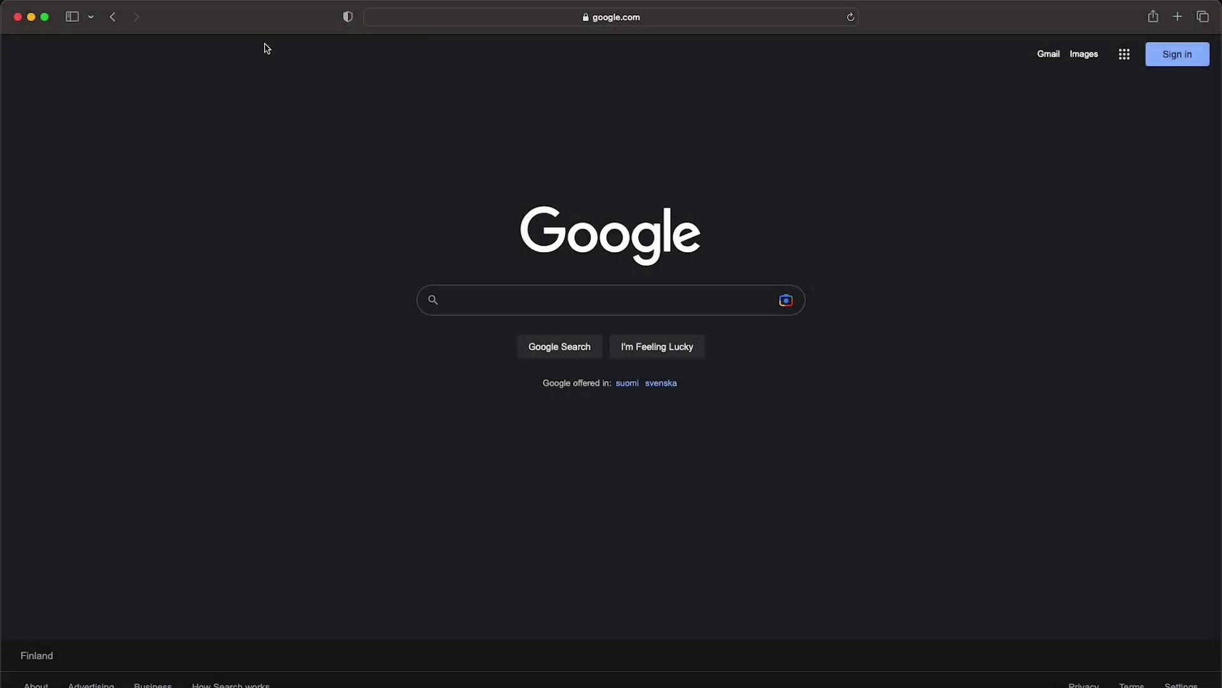
- Go to fontbolt.com/font/ and accept the Minecraft Font page suggestion
left_click(617, 16)
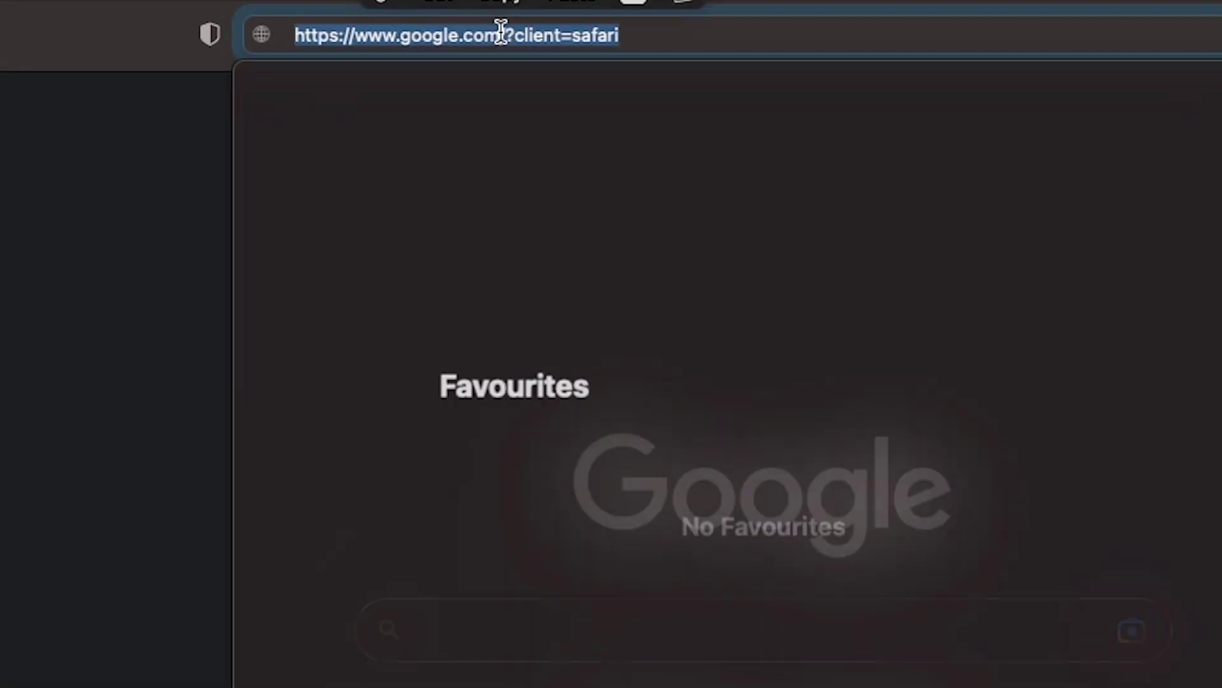
type("fontbolt.com/")
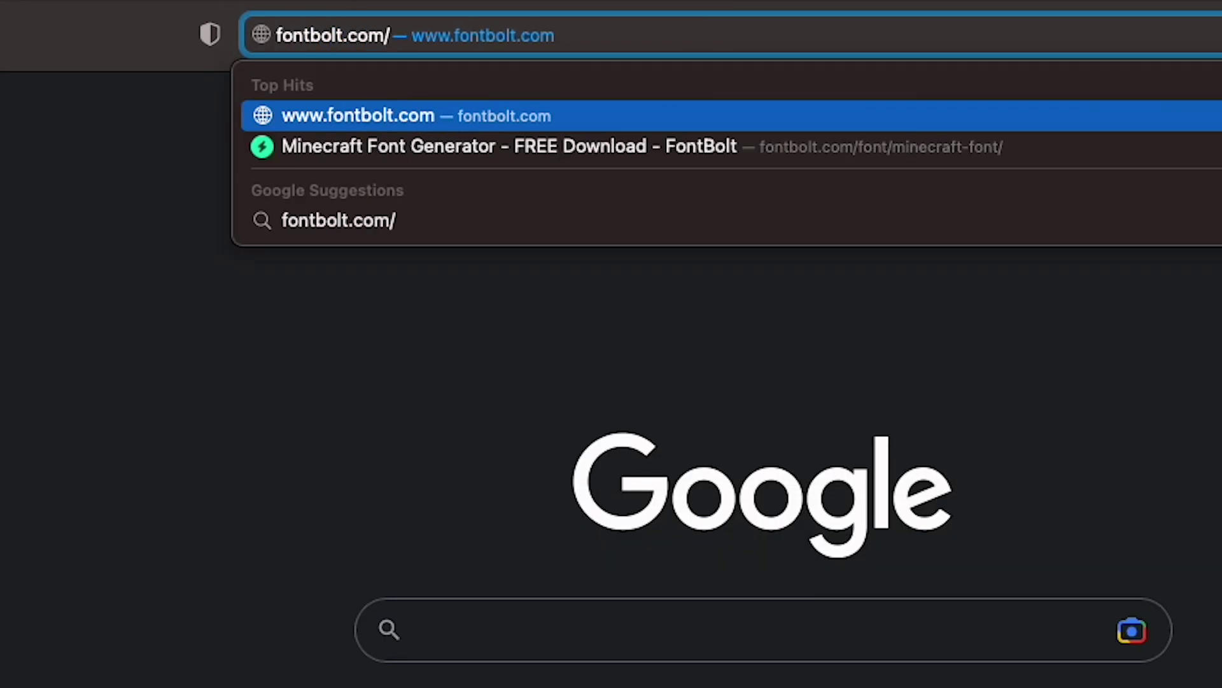
type("font")
type("/")
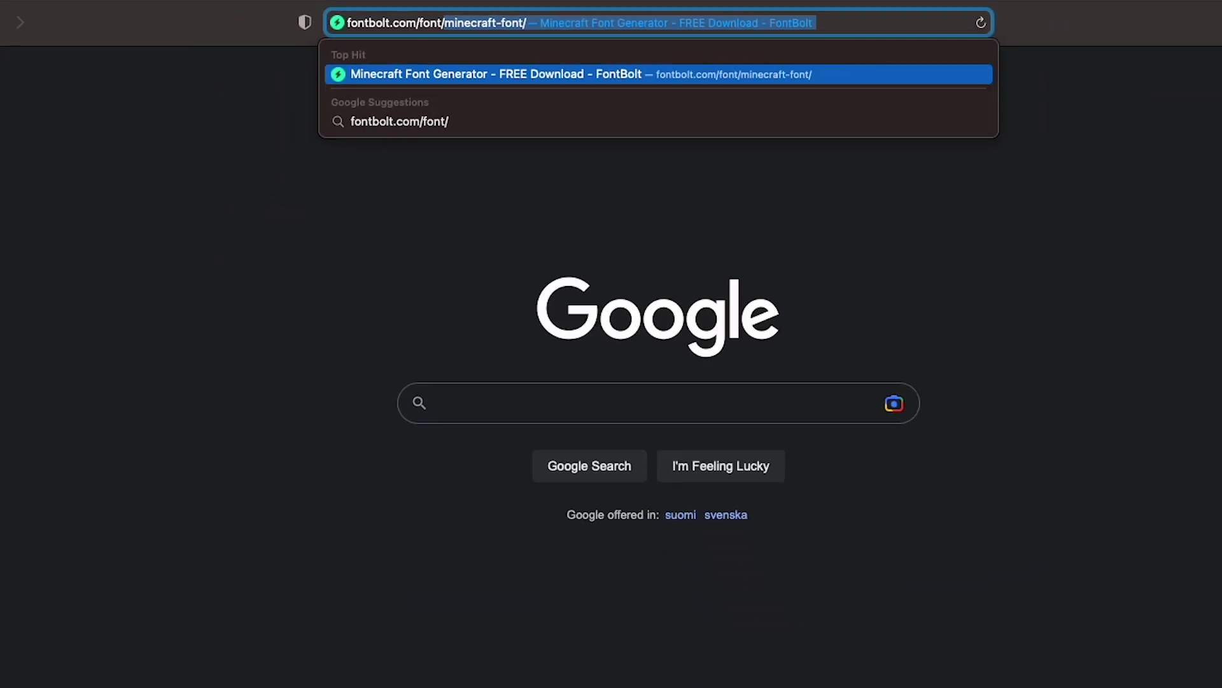
key("Return")
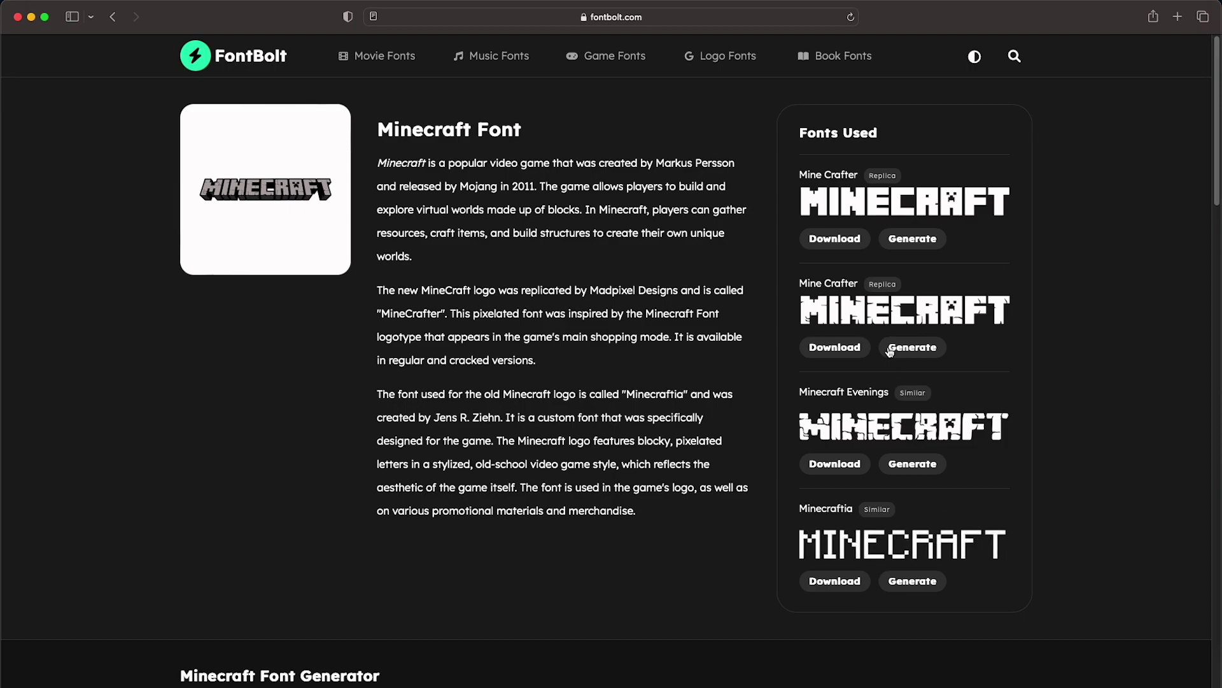
- Download both Mine Crafter fonts, Minecraft Evenings and Minecraftia, allowing fontbolt.com downloads
left_click(835, 239)
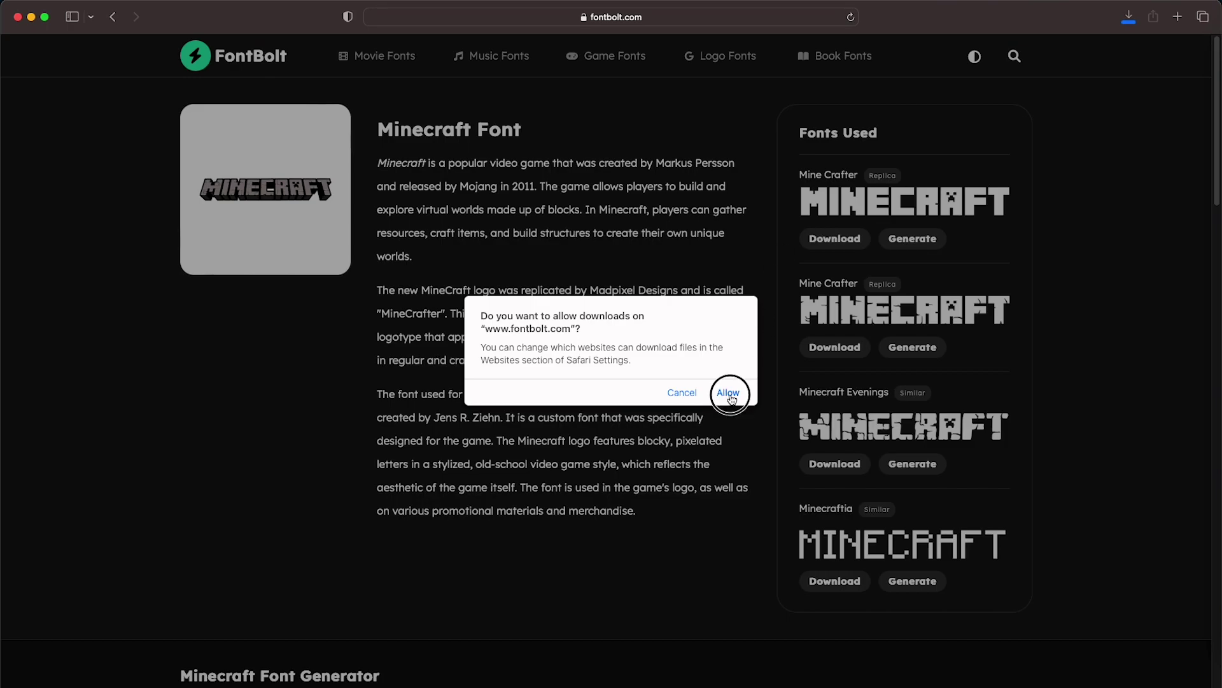
left_click(728, 392)
left_click(1128, 15)
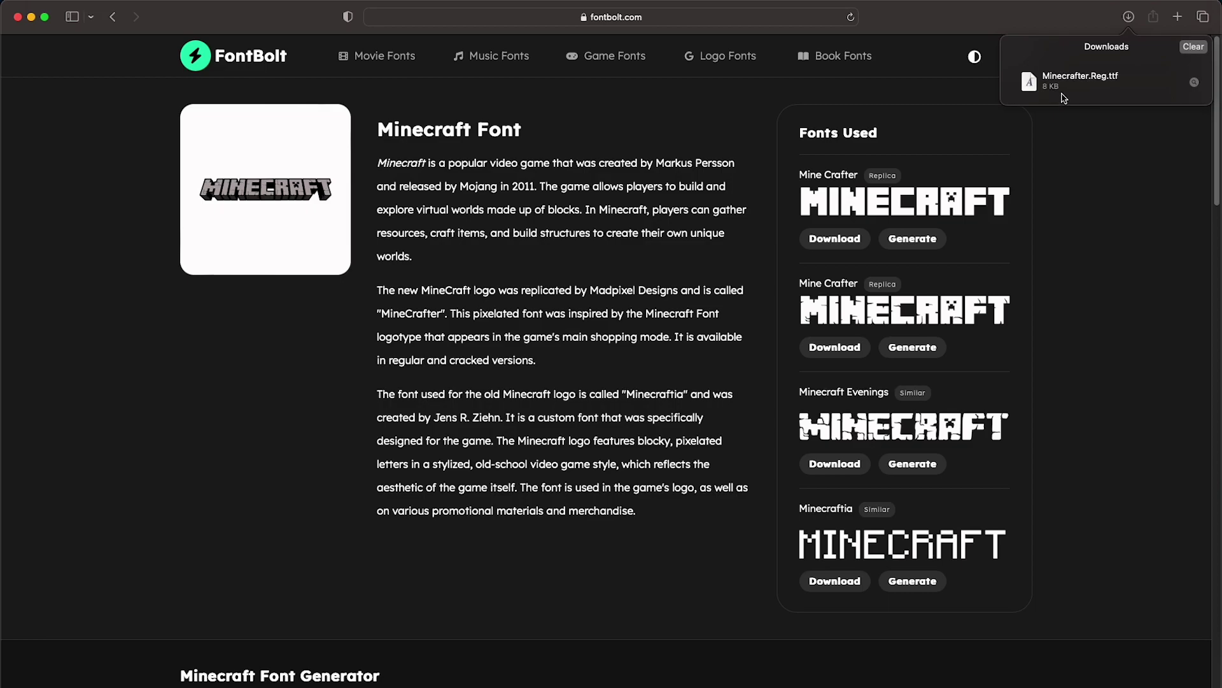
left_click(1111, 195)
left_click(833, 350)
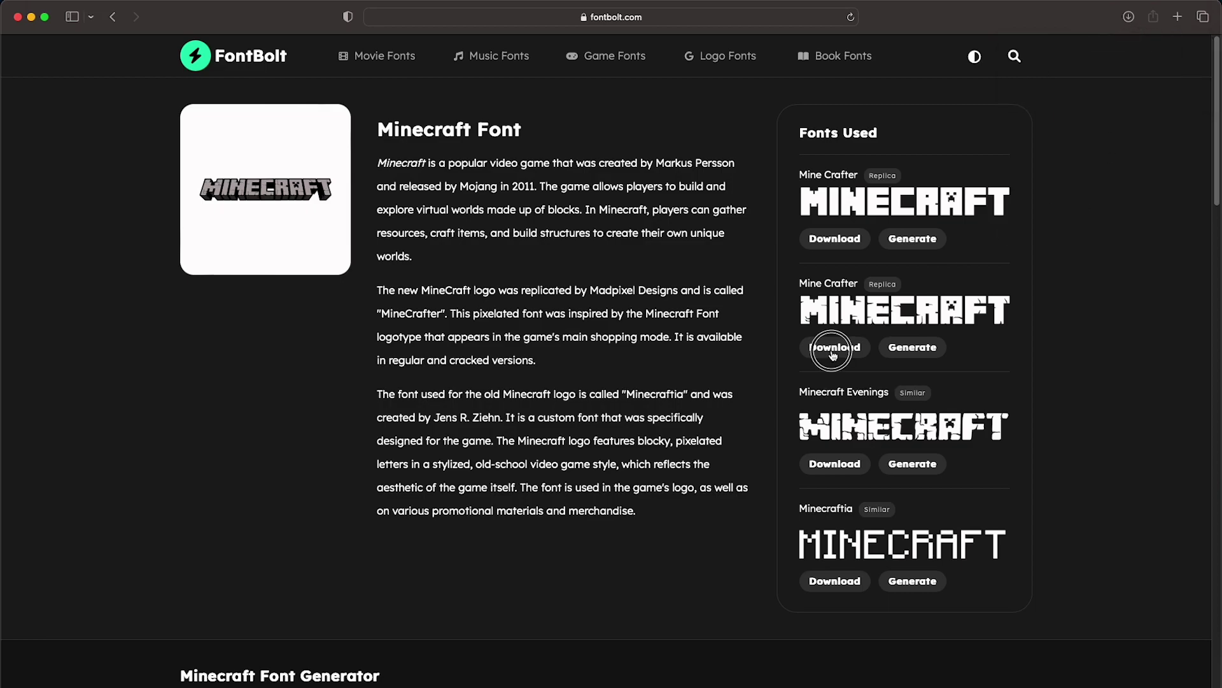
left_click(835, 464)
left_click(834, 581)
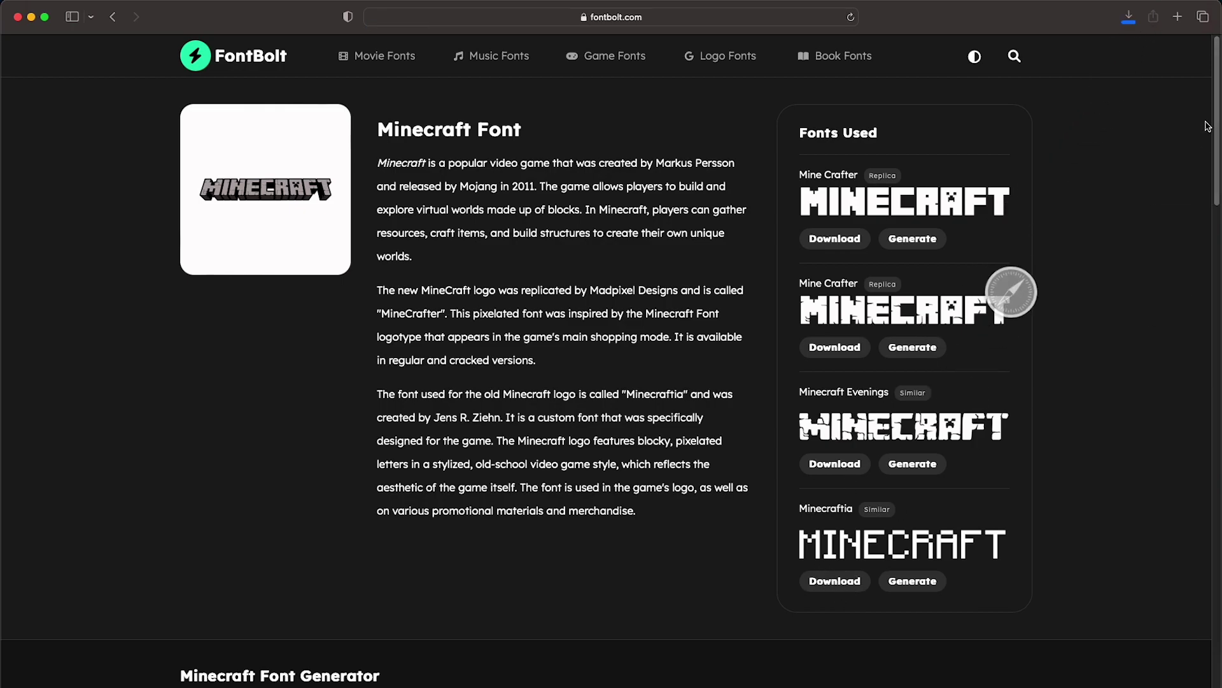
- Switch to the Downloads folder and select Minecraftia-Regular.ttf
key("super+Tab")
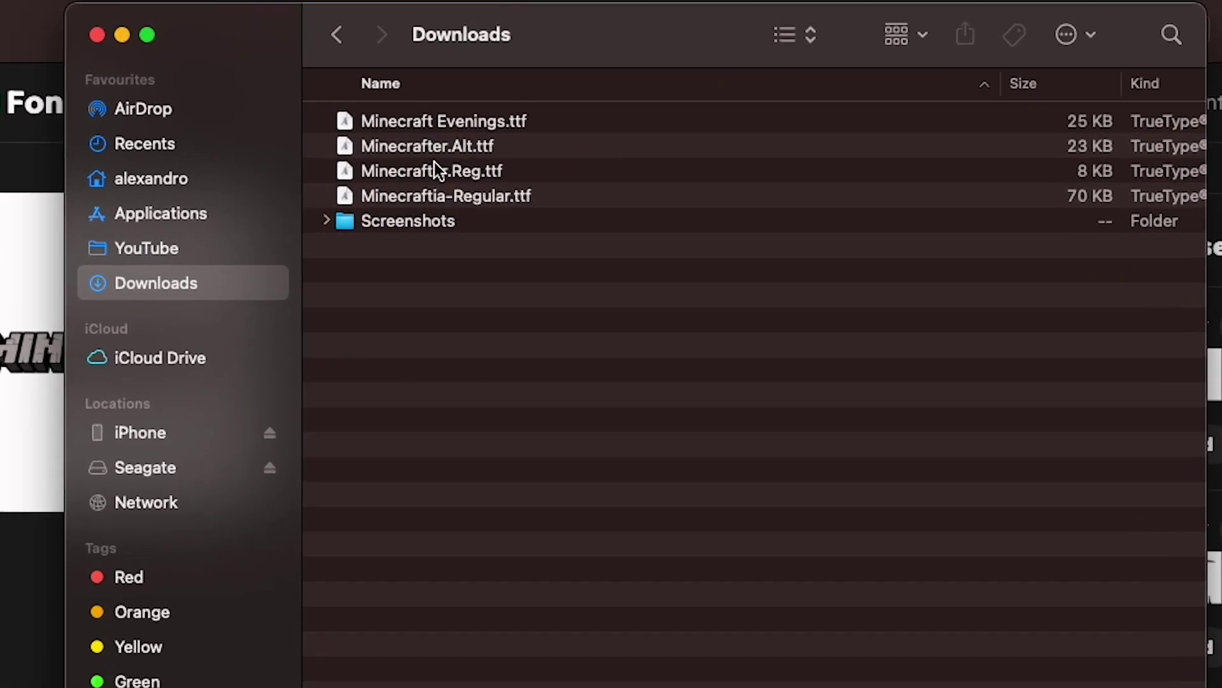
left_click(478, 195)
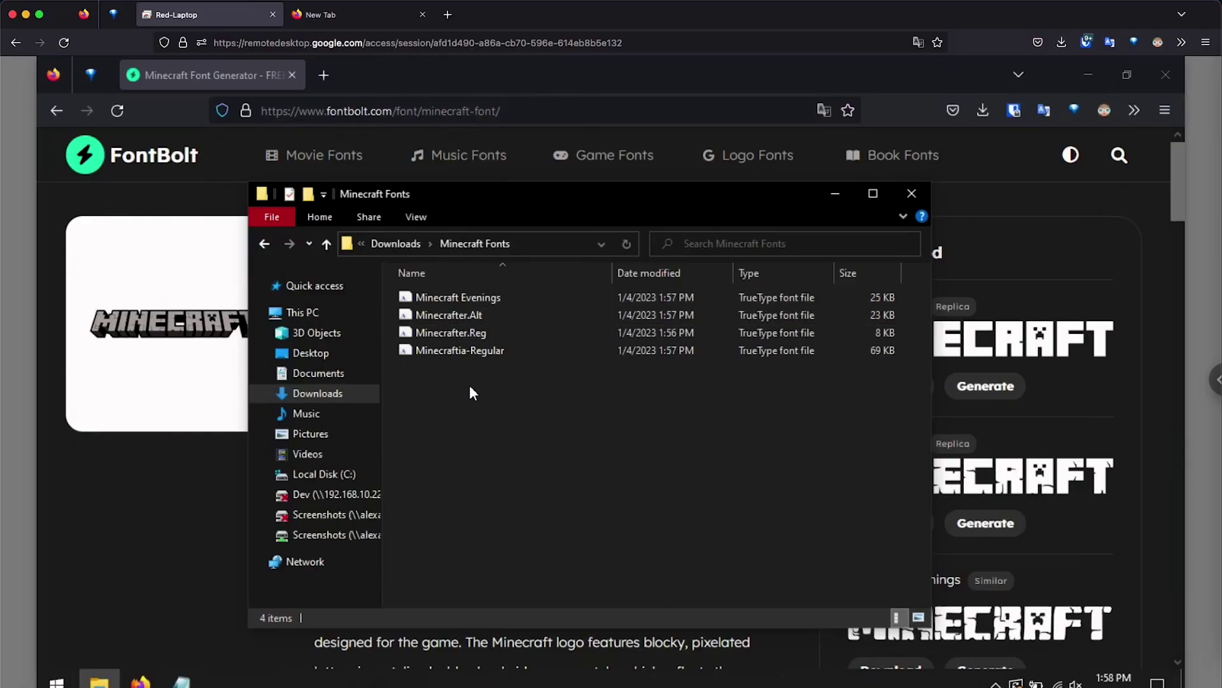
- Preview Minecrafter.Reg from the Minecraft Fonts folder and install it on Windows
right_click(453, 335)
left_click(513, 256)
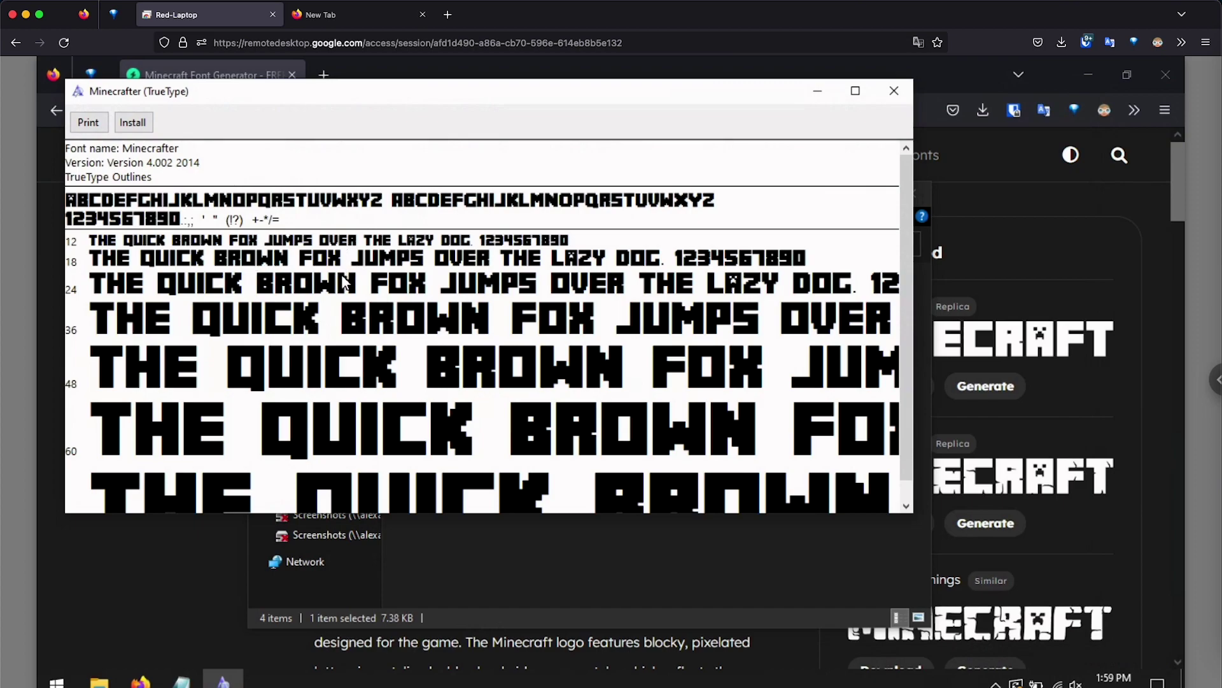
left_click(131, 122)
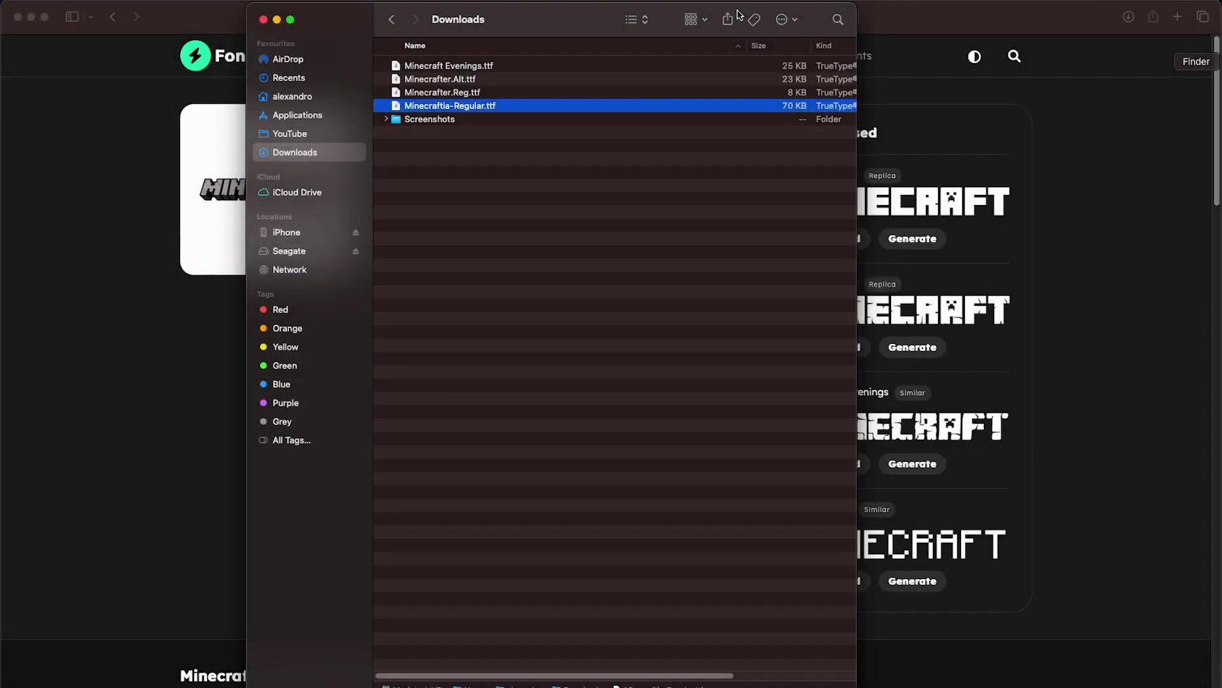
- Install Minecraftia in Font Book and show only My Fonts
double_click(475, 107)
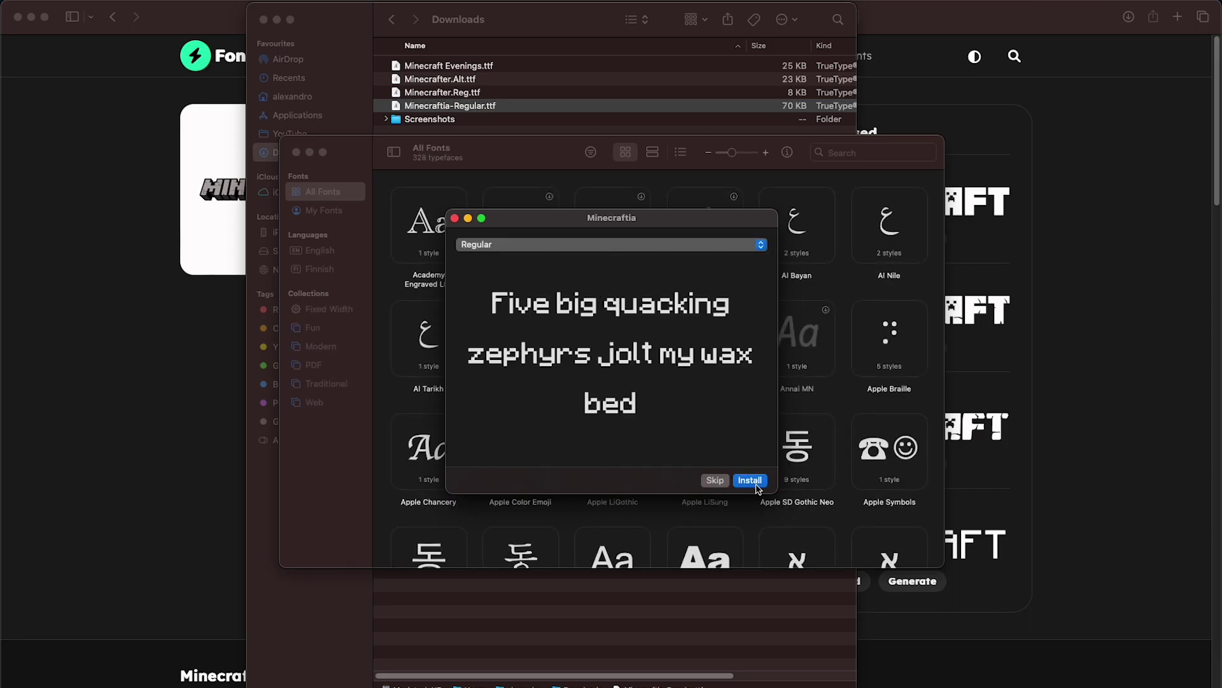
left_click(750, 479)
left_click(325, 211)
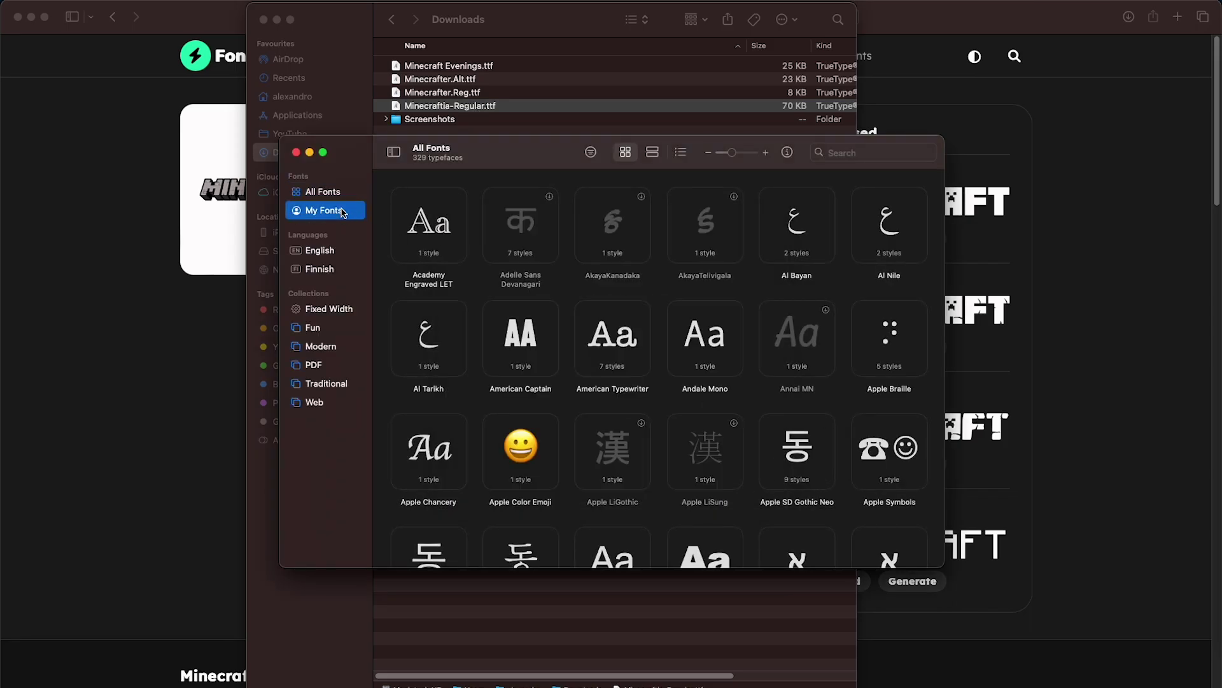
- Install the Minecrafter Reg, Minecrafter Alt and Minecraft Evenings fonts
double_click(473, 92)
left_click(750, 480)
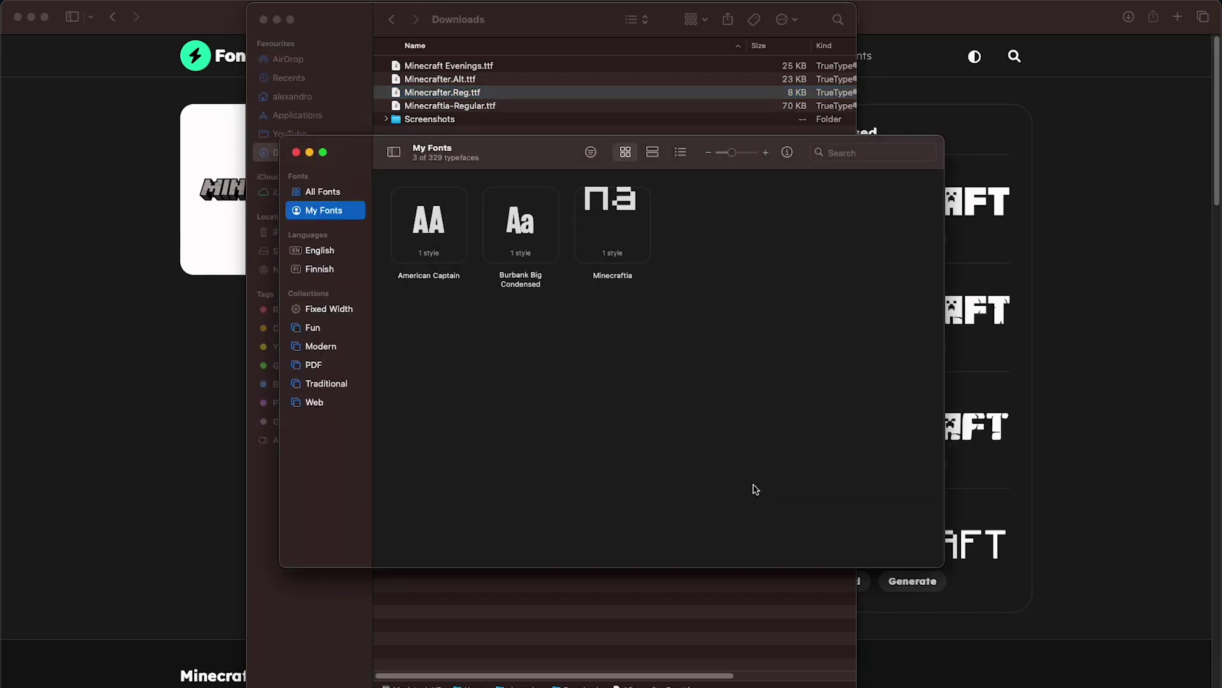
double_click(466, 79)
left_click(755, 489)
double_click(449, 65)
left_click(740, 470)
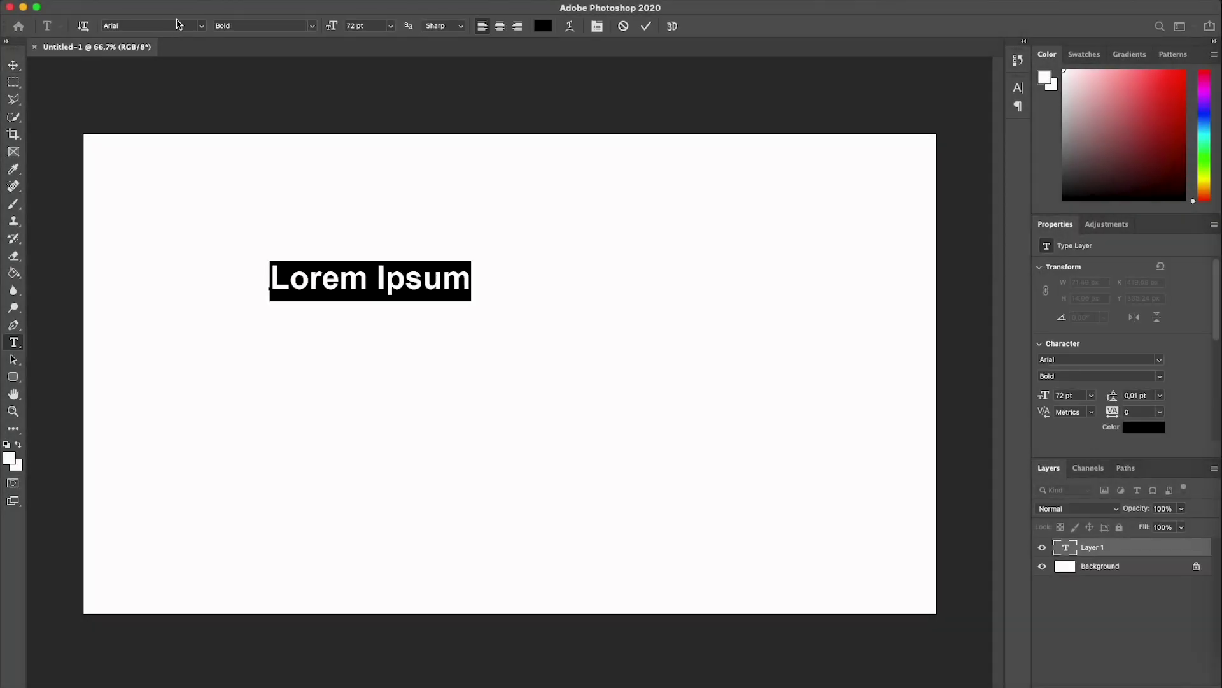
- Open the font family list for the Lorem Ipsum text layer
left_click(203, 26)
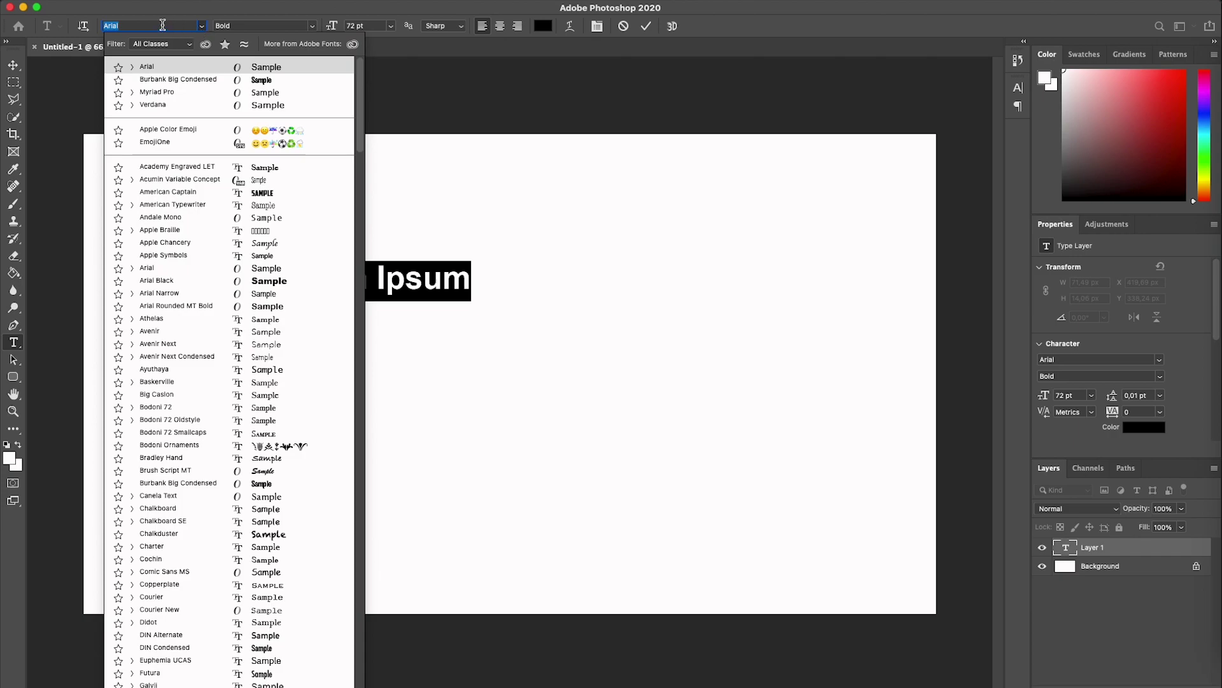
type("mine")
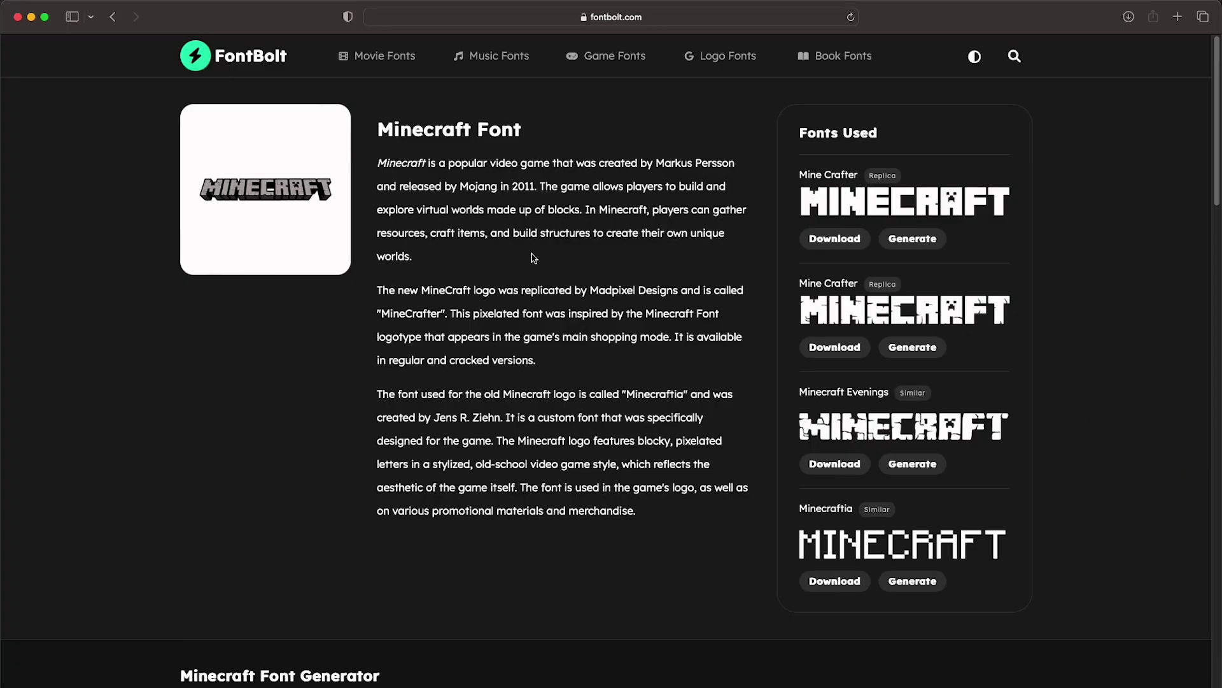
scroll(533, 257, "down", 5)
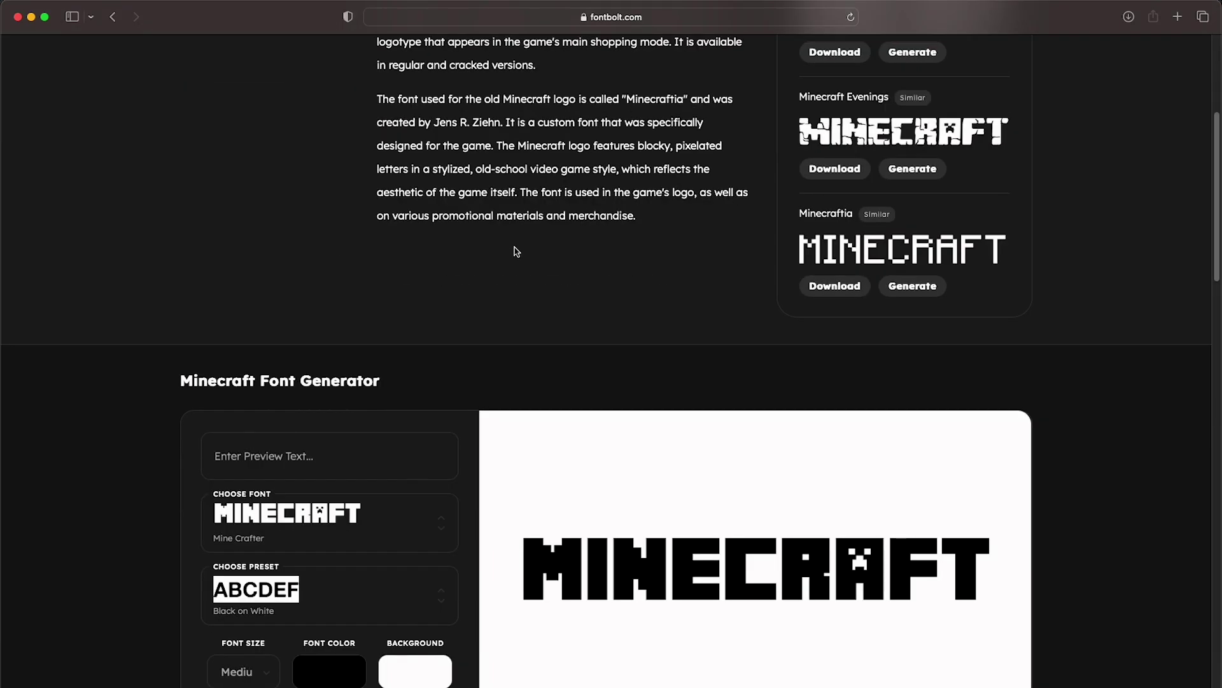
scroll(515, 252, "down", 4)
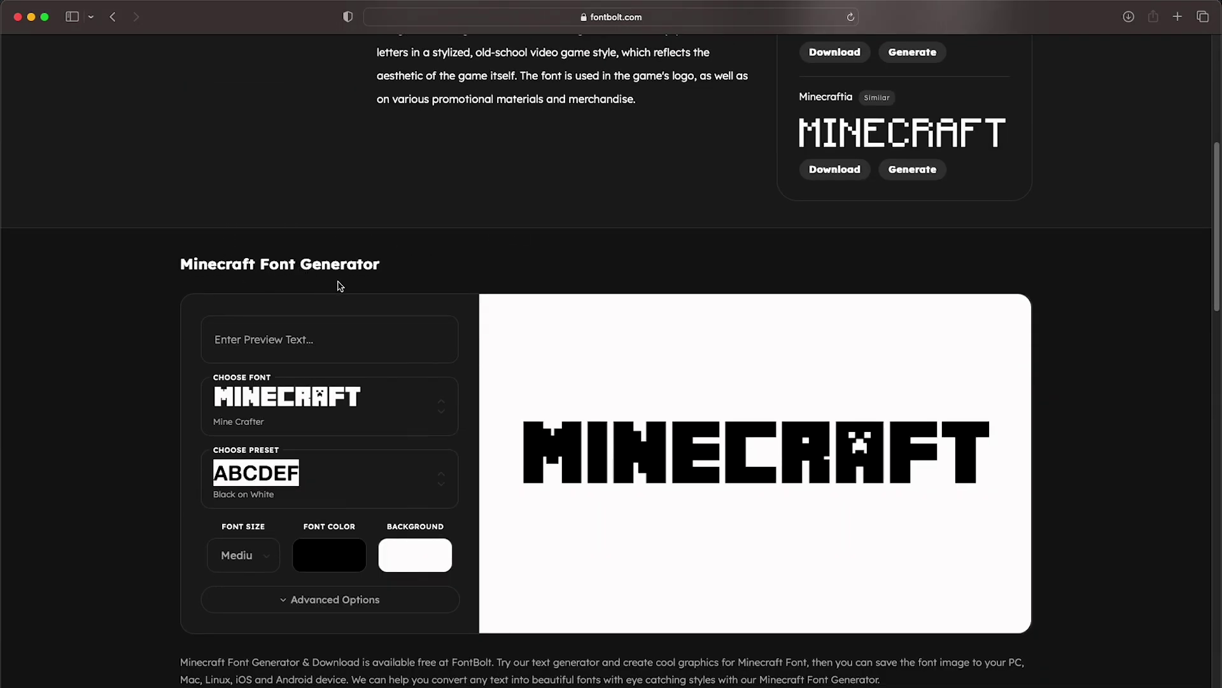
scroll(337, 285, "down", 1)
scroll(367, 277, "down", 1)
- Enter TREES as the preview text and switch the generator font to Minecraftia
left_click(282, 309)
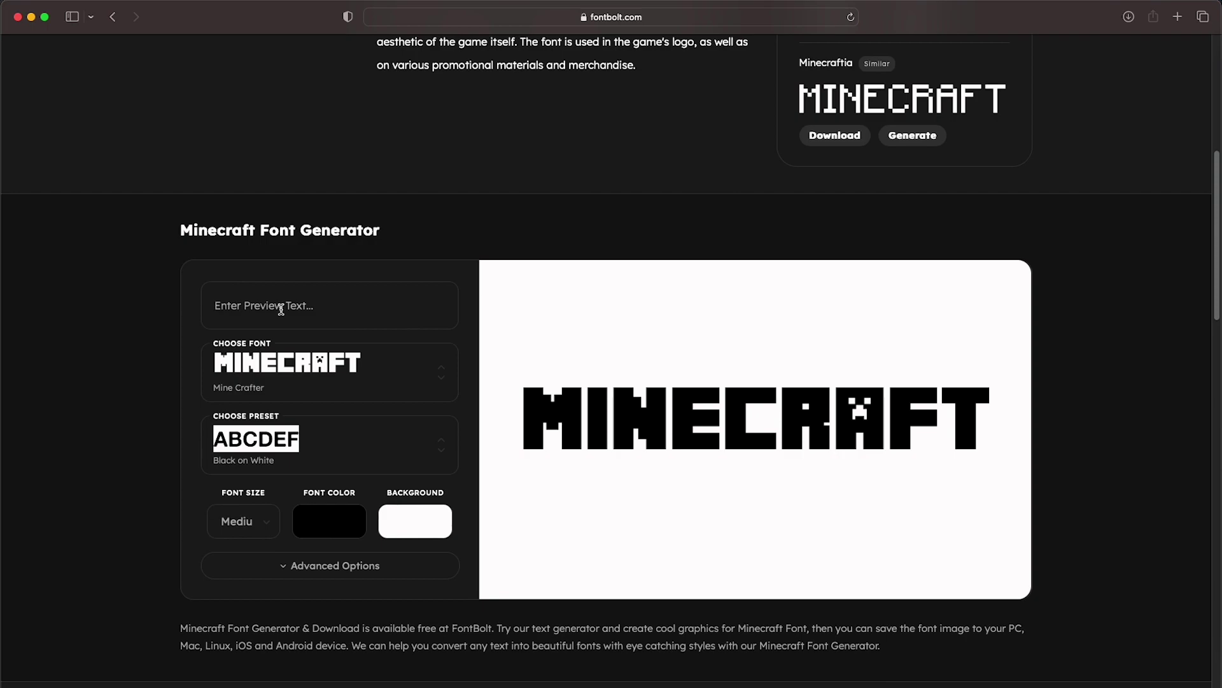
type("TREES")
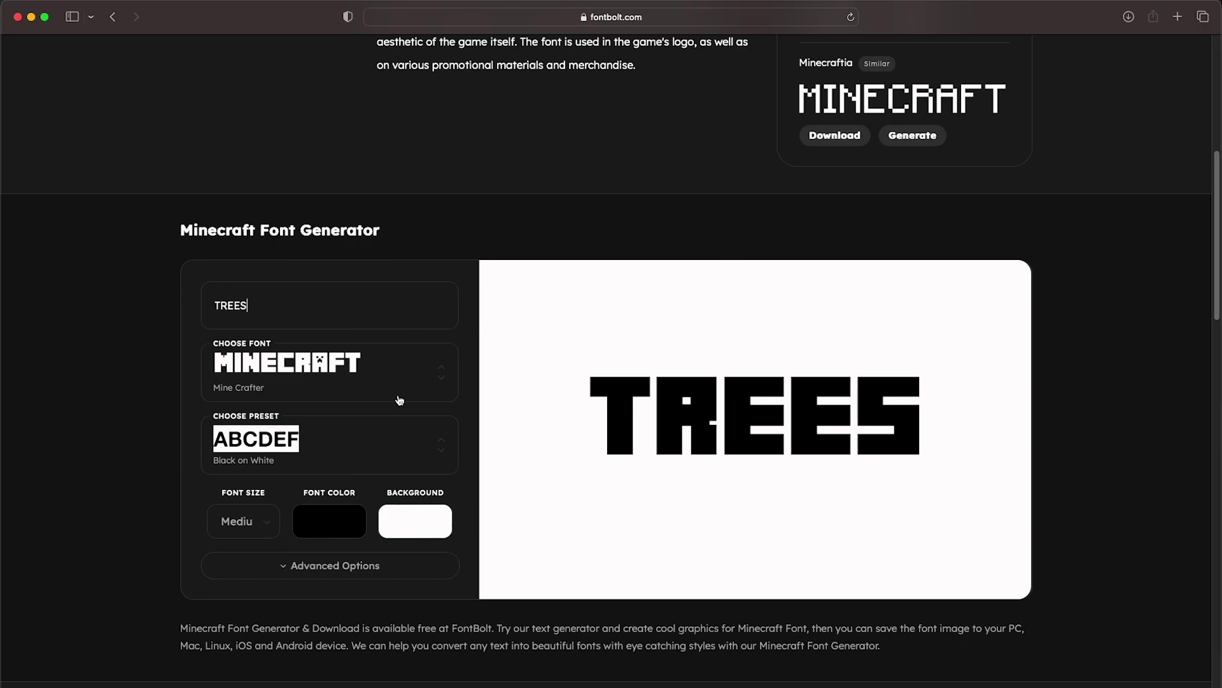
left_click(350, 370)
scroll(363, 402, "down", 1)
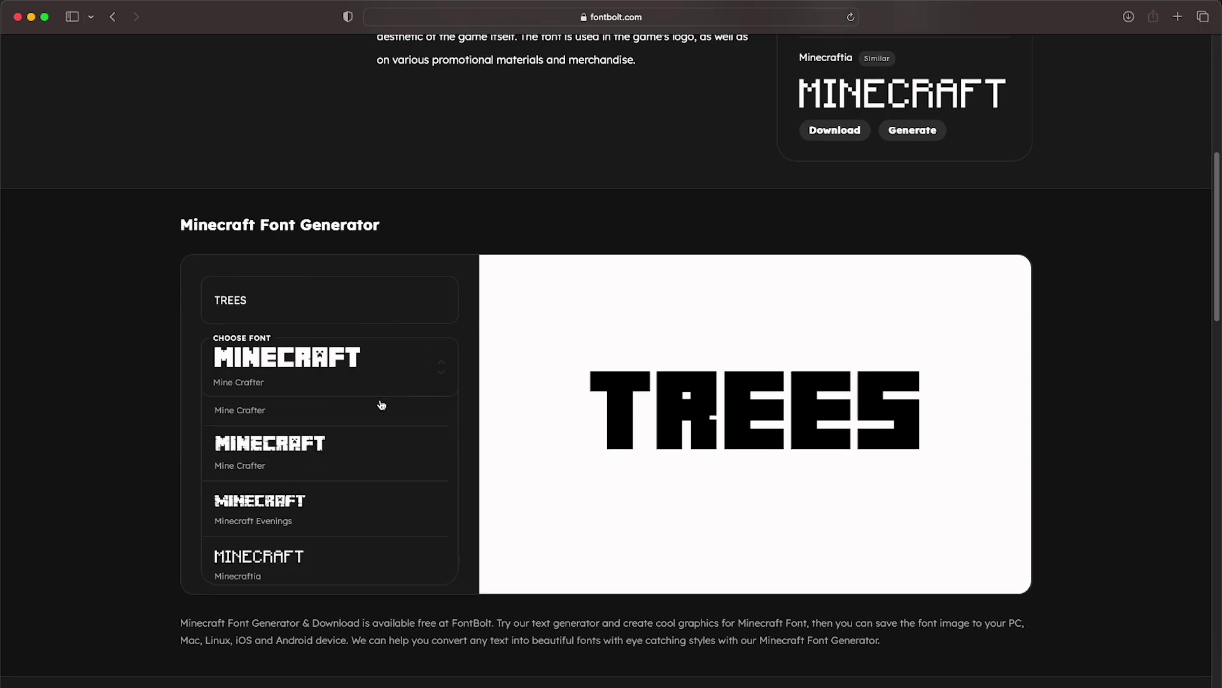
left_click(301, 566)
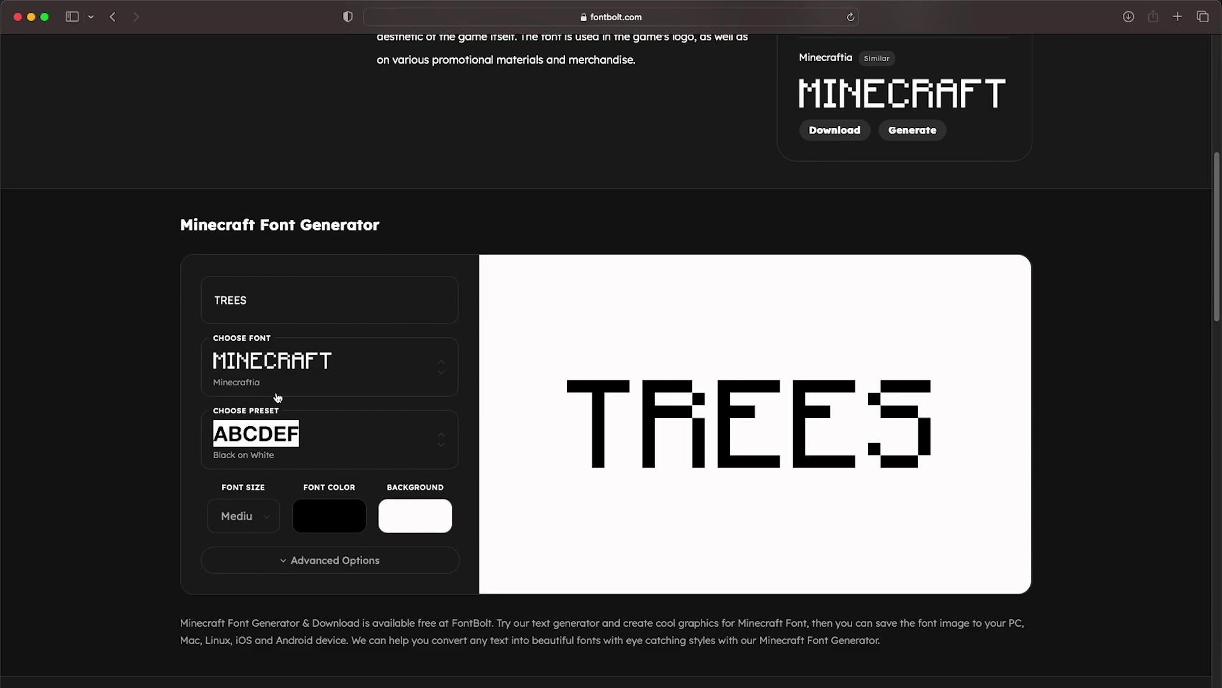
- Set the preview font size to the largest option, Your Mom
left_click(270, 514)
left_click(227, 471)
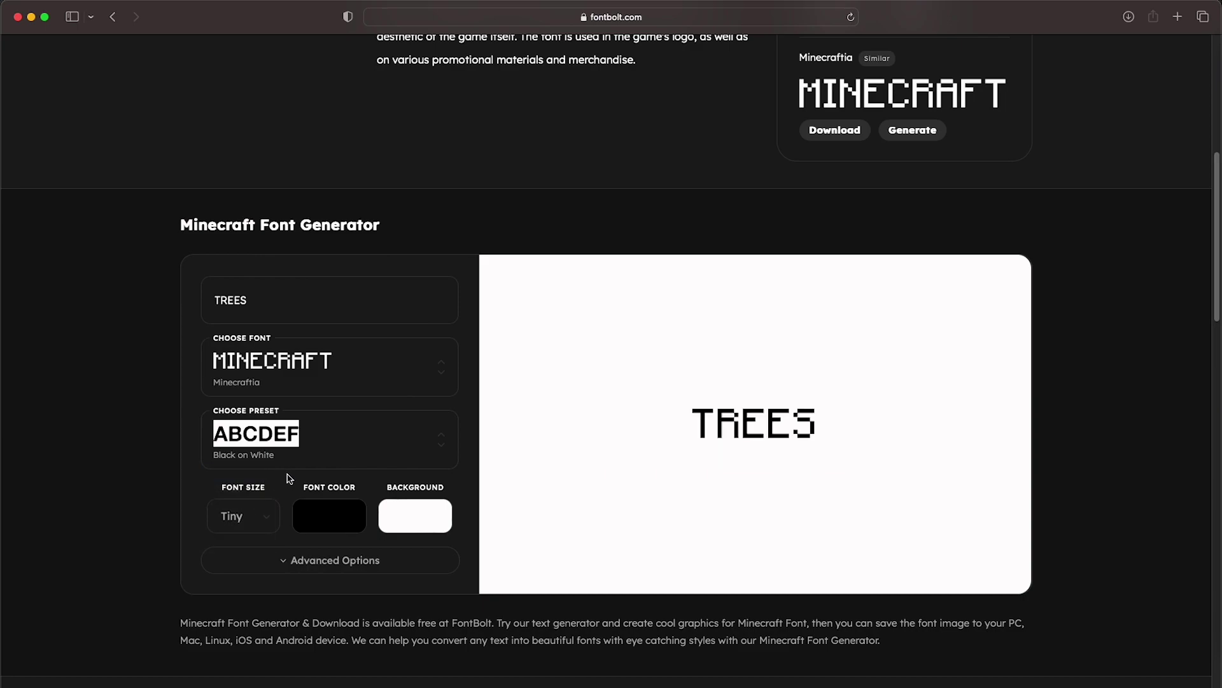
left_click(267, 514)
left_click(230, 559)
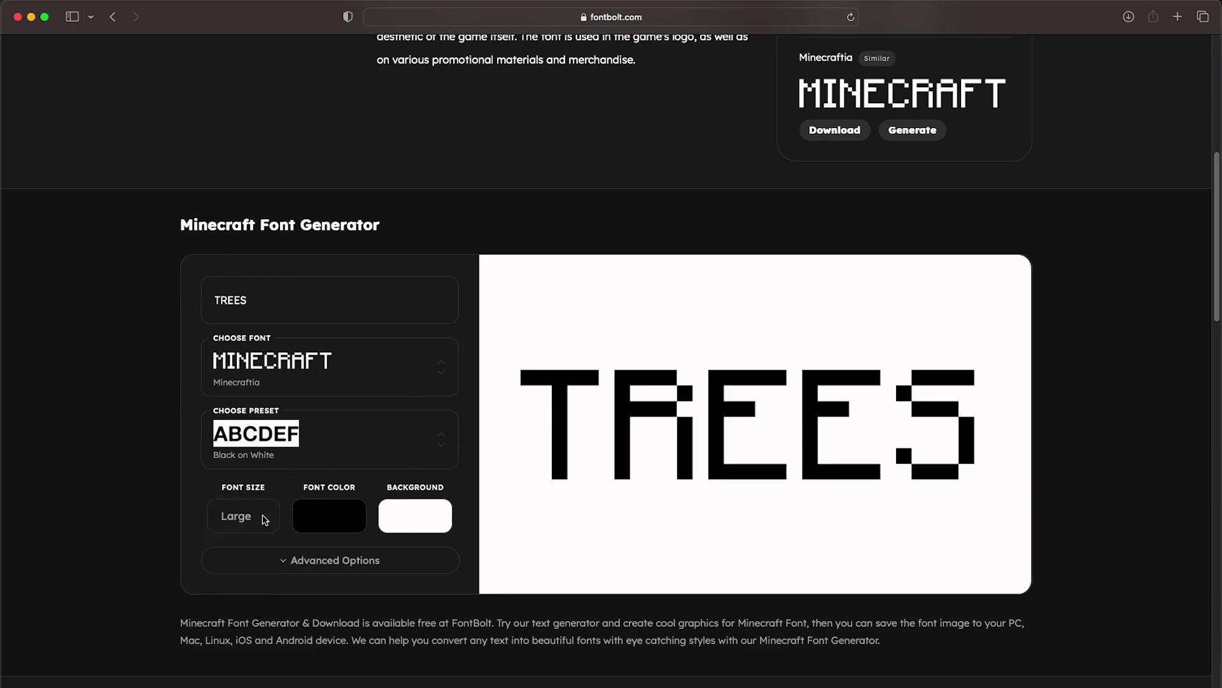
left_click(256, 515)
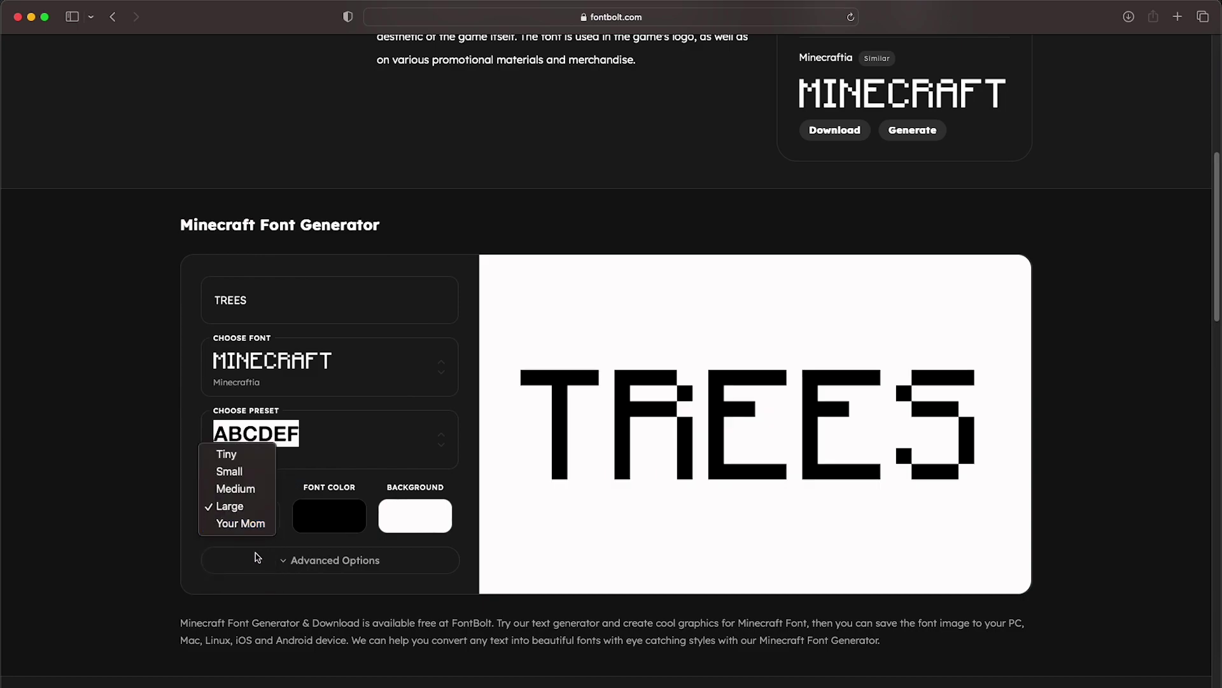
left_click(240, 524)
- Make the TREES letters red
left_click(329, 517)
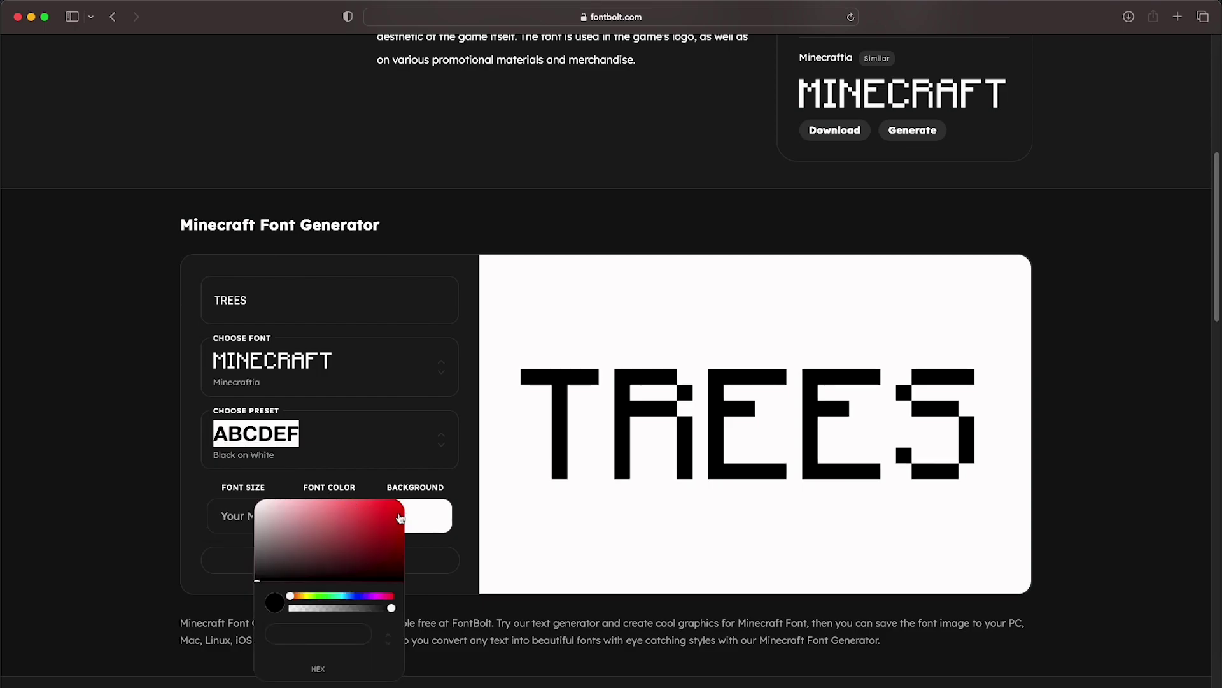
left_click_drag(348, 521, 403, 533)
left_click(403, 445)
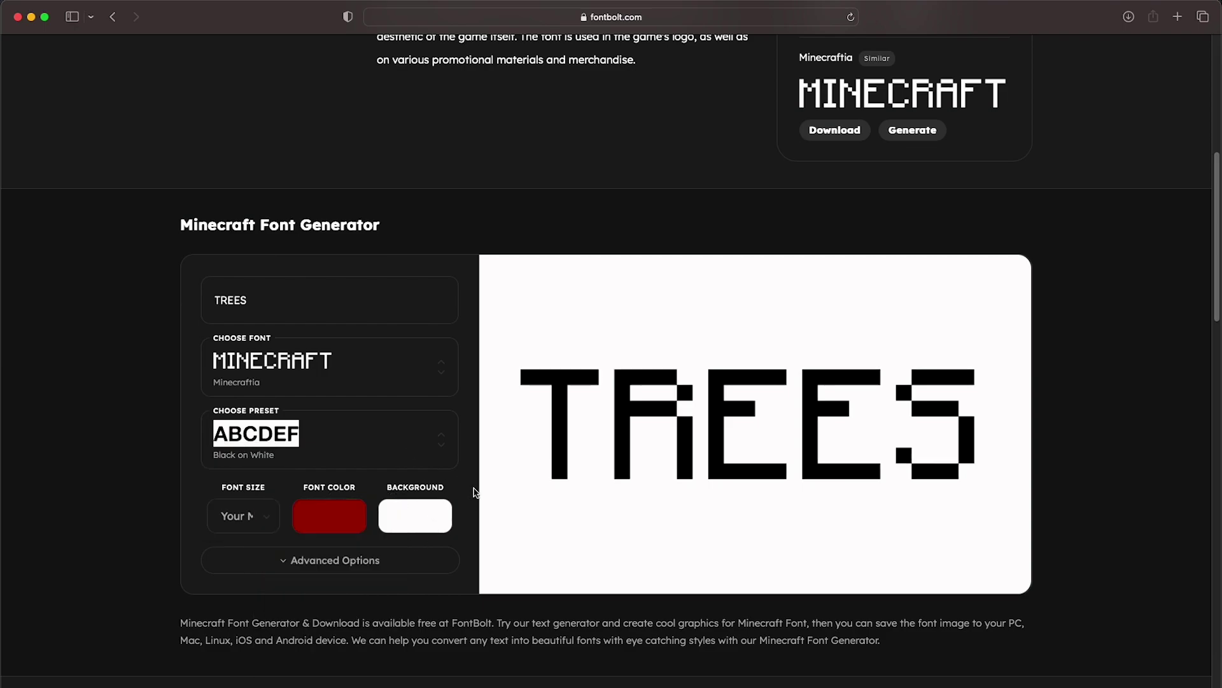
- Give the preview a medium green background
left_click(350, 524)
left_click(401, 522)
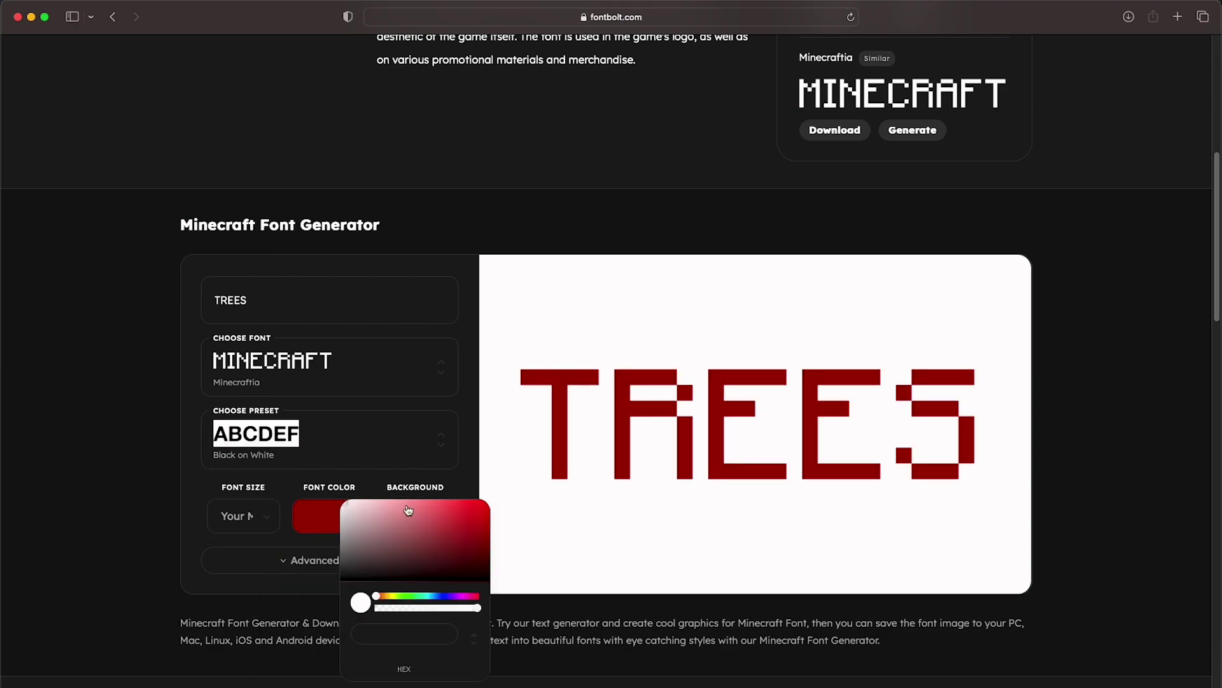
left_click(420, 594)
left_click(451, 537)
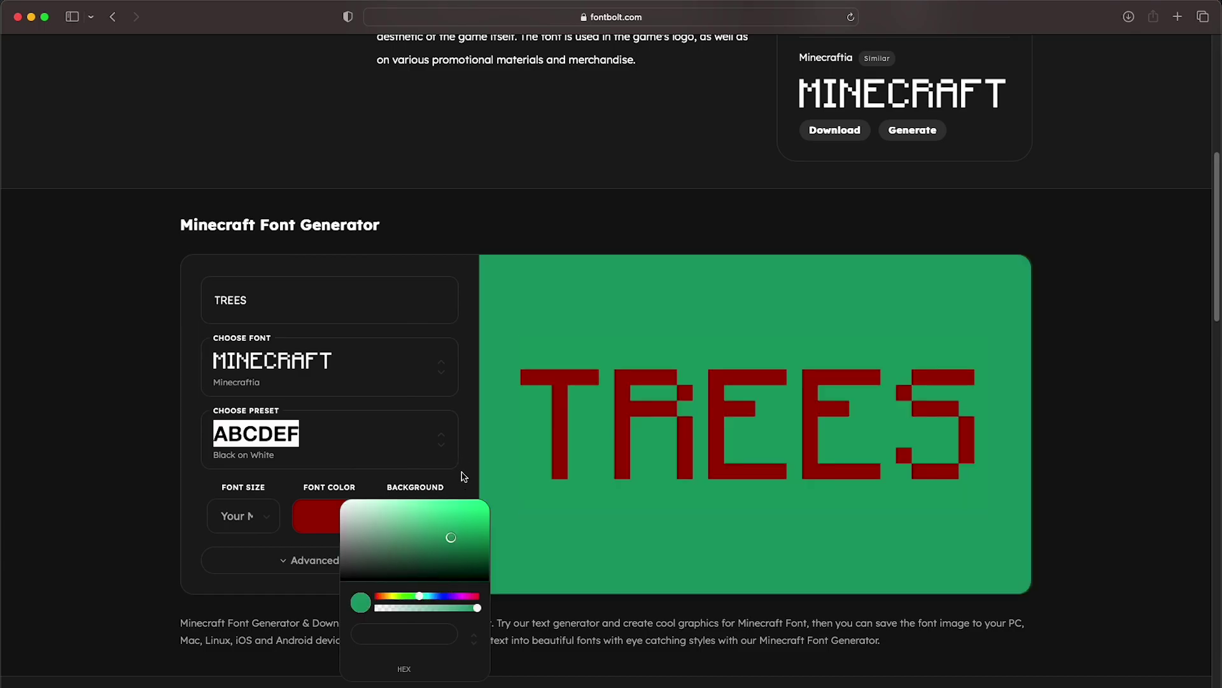
left_click(460, 475)
scroll(461, 476, "up", 1)
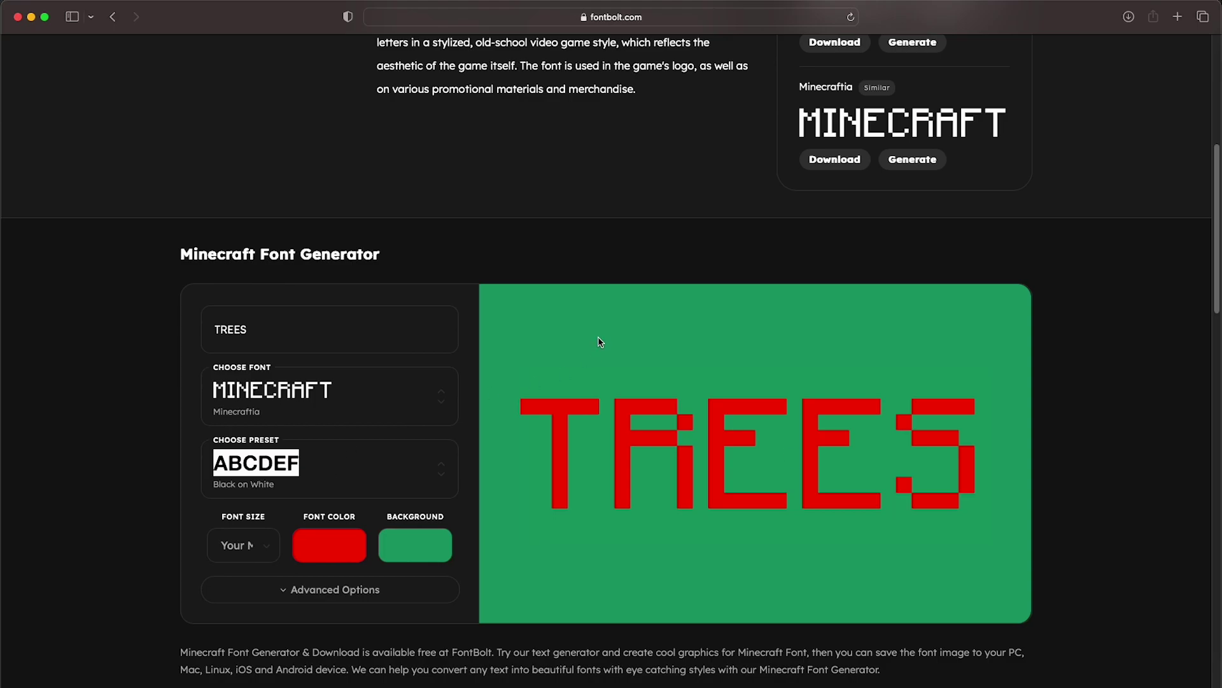
- Save the TREES image as a PNG, view it in Preview, then close Preview and Downloads
right_click(649, 405)
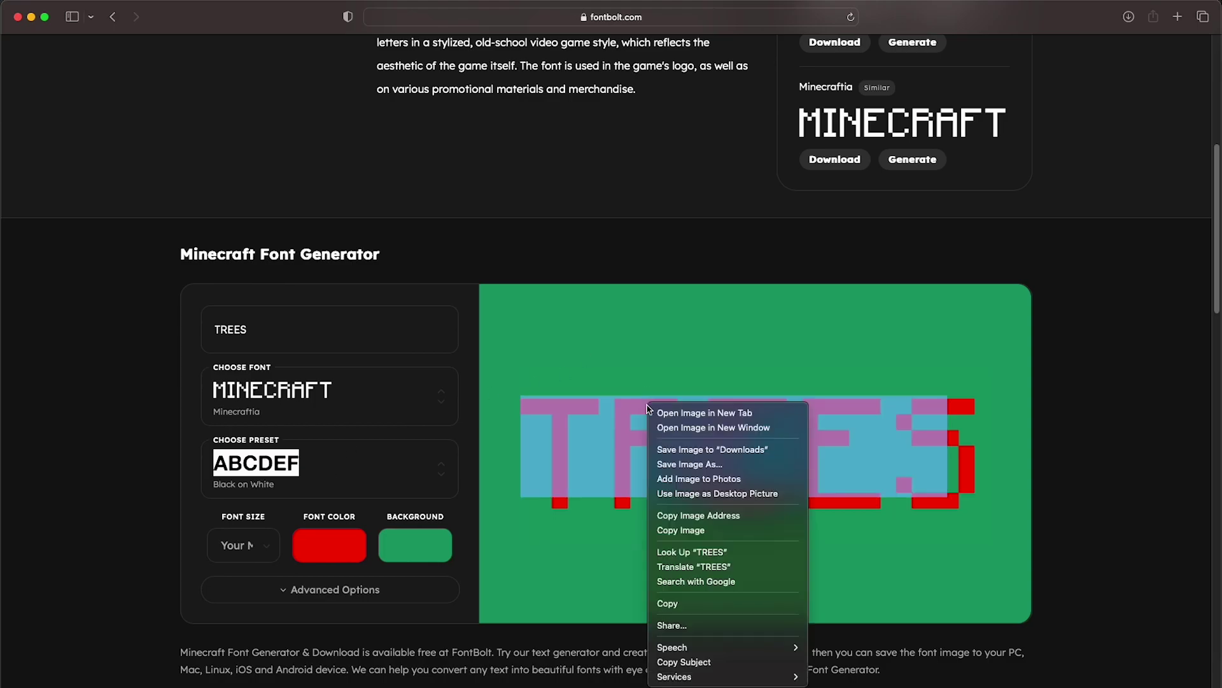
left_click(711, 449)
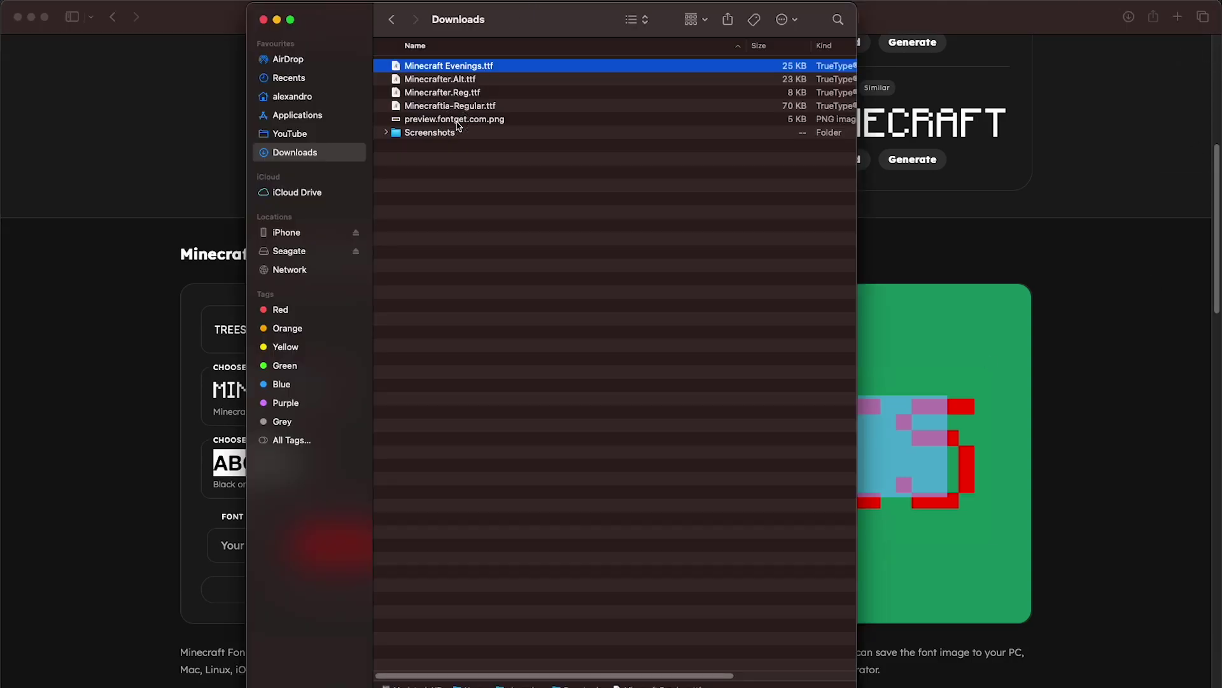
double_click(458, 120)
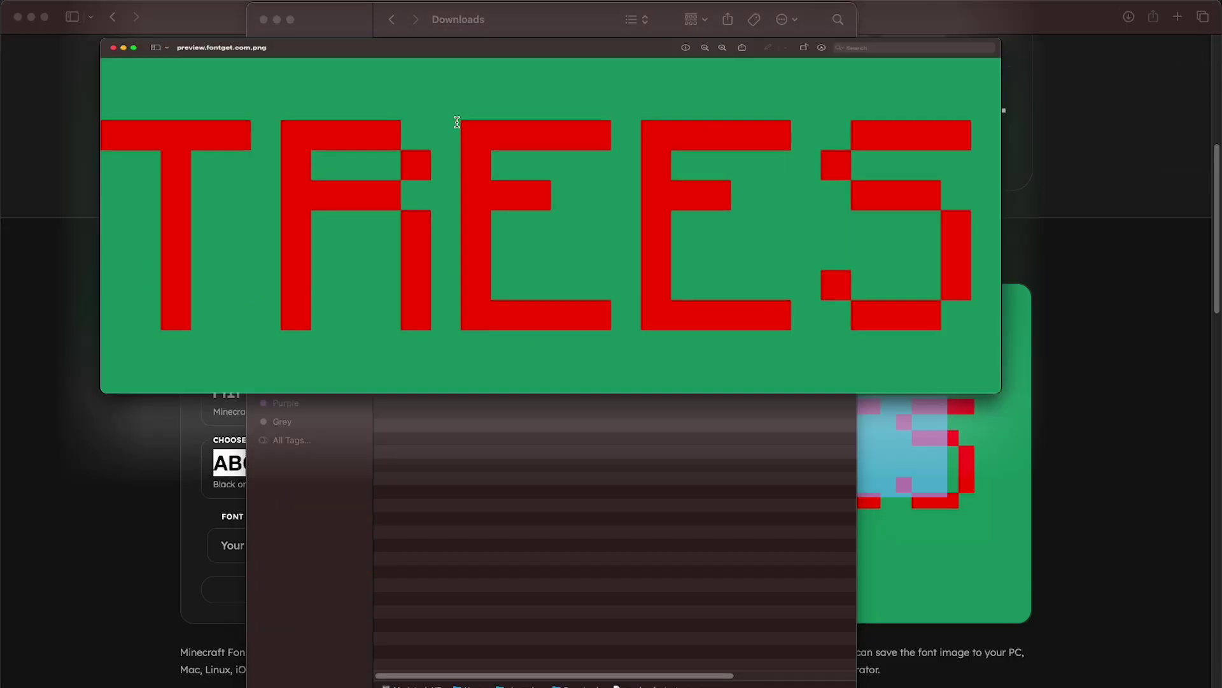
left_click_drag(572, 23, 607, 76)
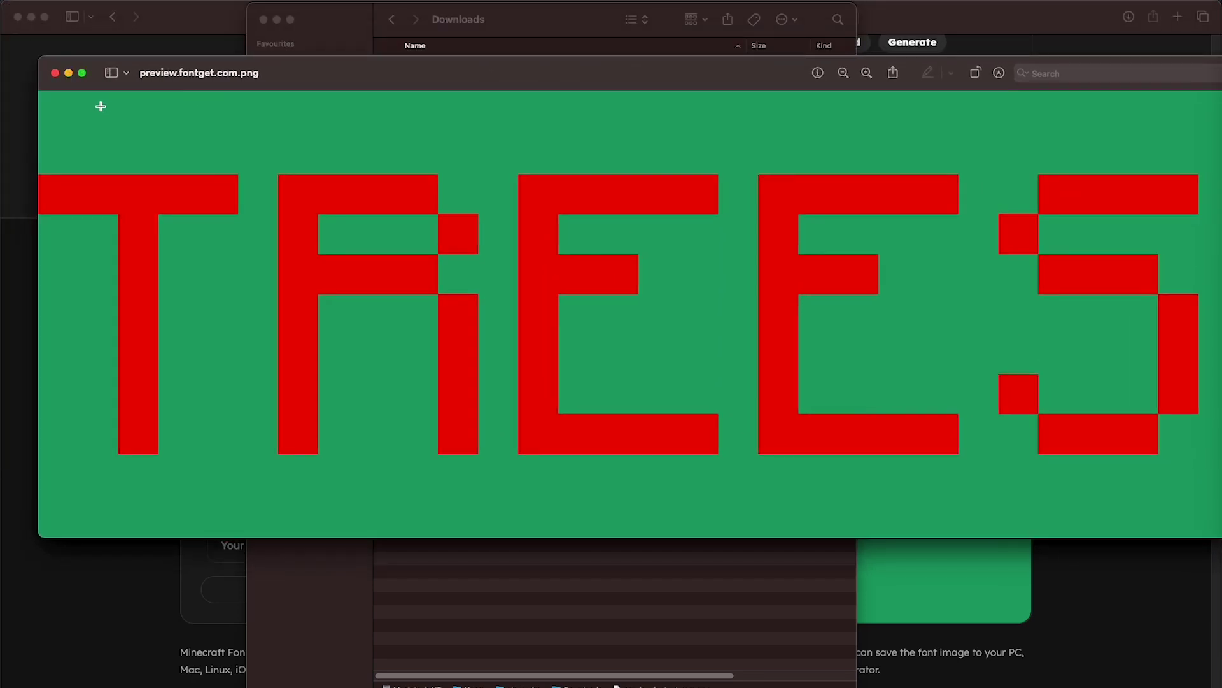
left_click(57, 75)
key("super+w")
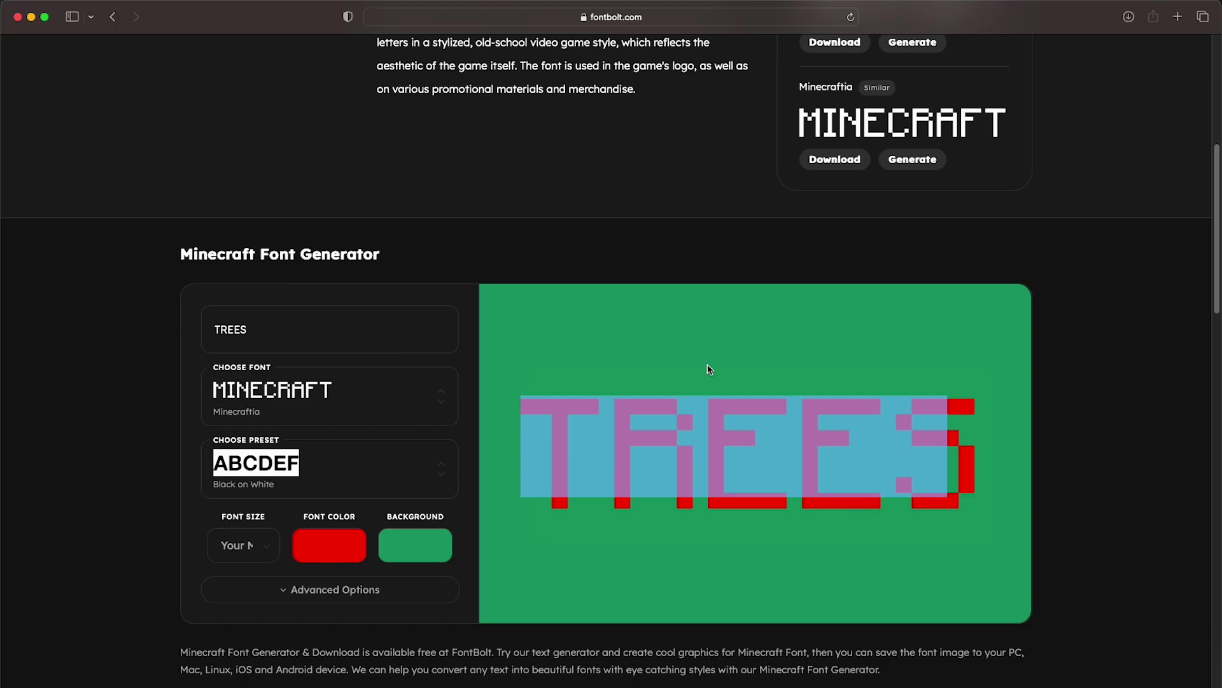
scroll(707, 369, "up", 10)
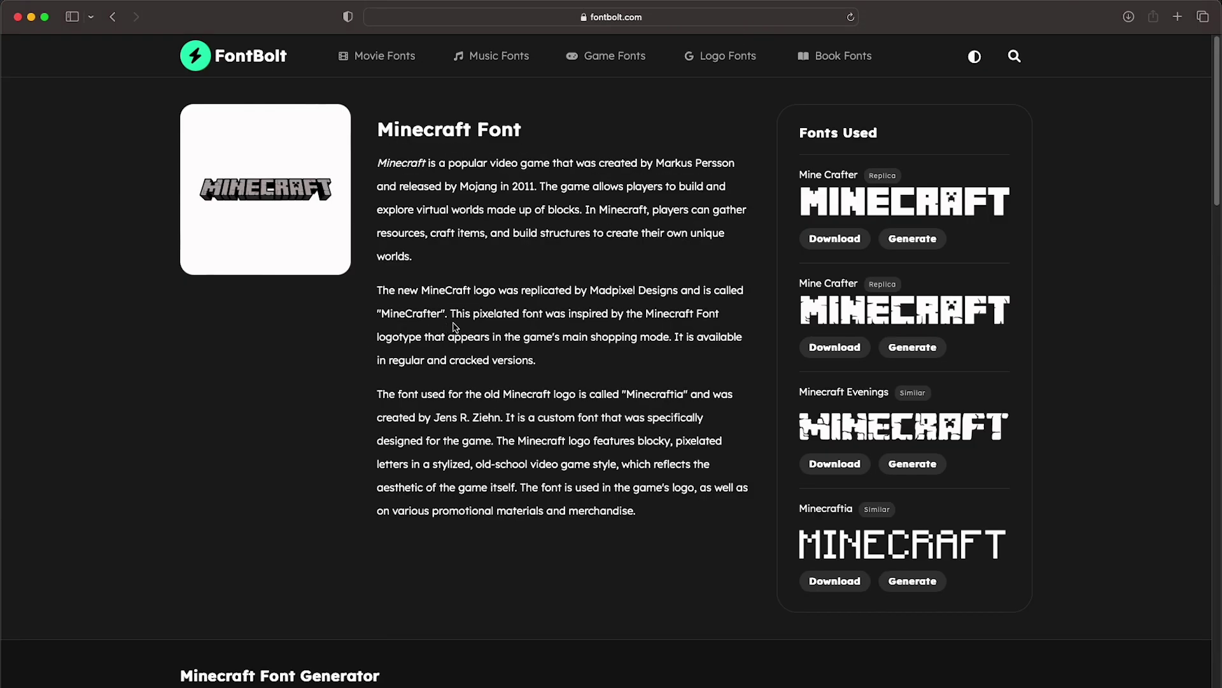